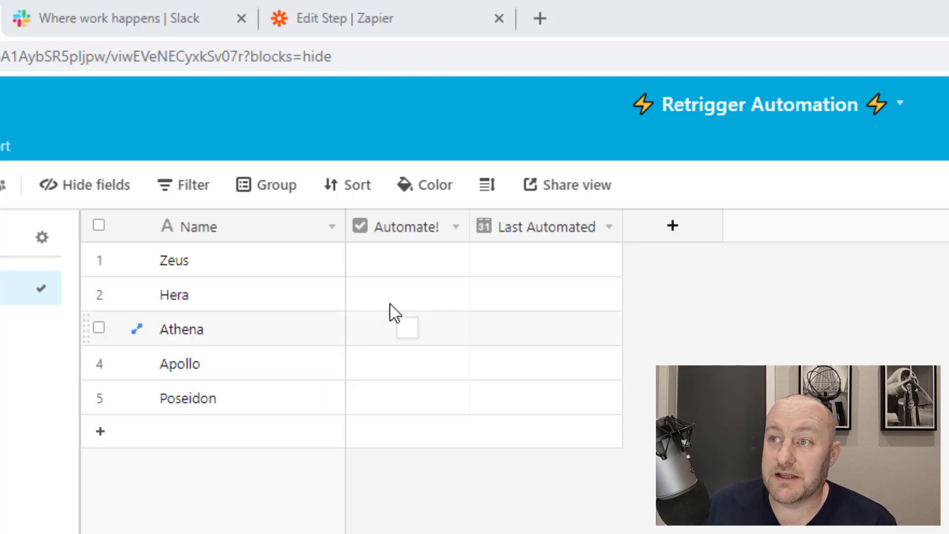
pyautogui.click(408, 294)
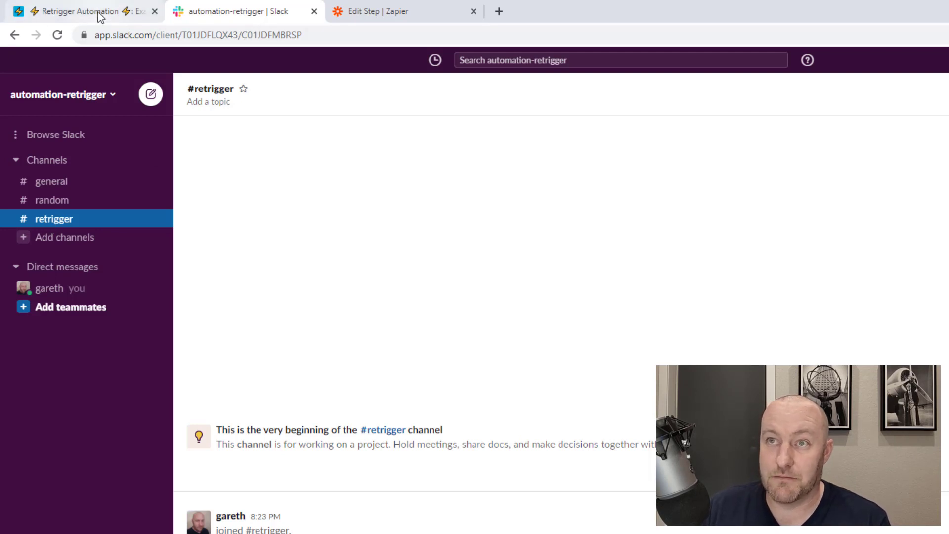
# Step: From the base's Automations panel, create an automation named 'Send info to Slack'
pyautogui.click(68, 14)
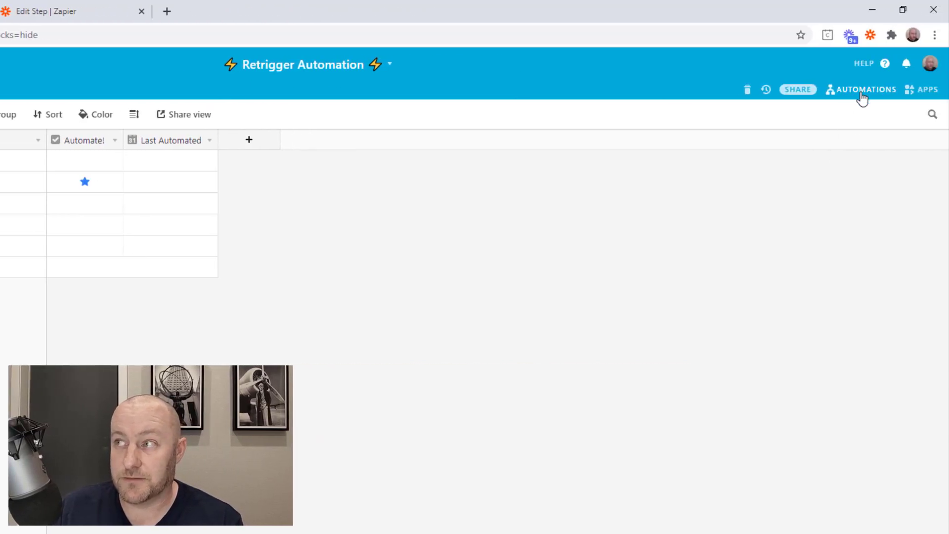
pyautogui.click(863, 94)
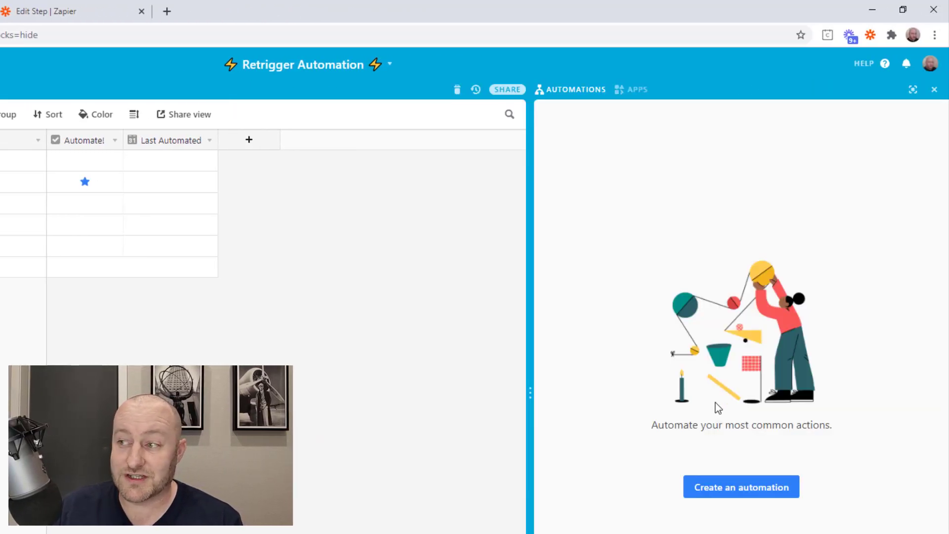
pyautogui.click(735, 489)
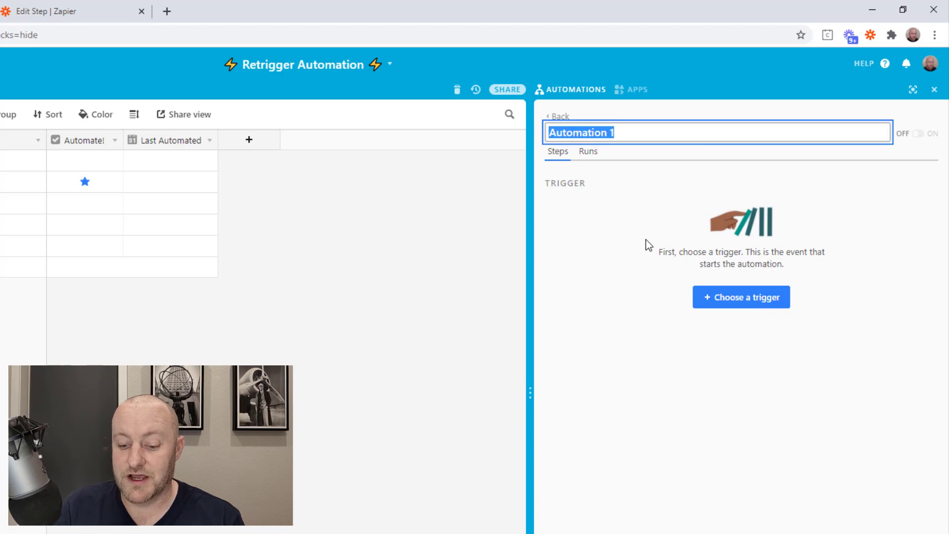
pyautogui.write('SEn')
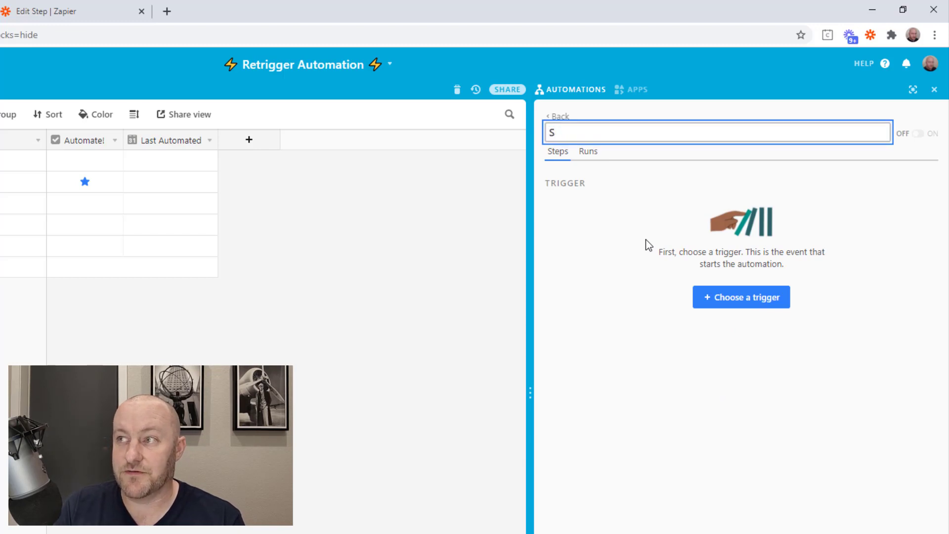
pyautogui.write('end info t')
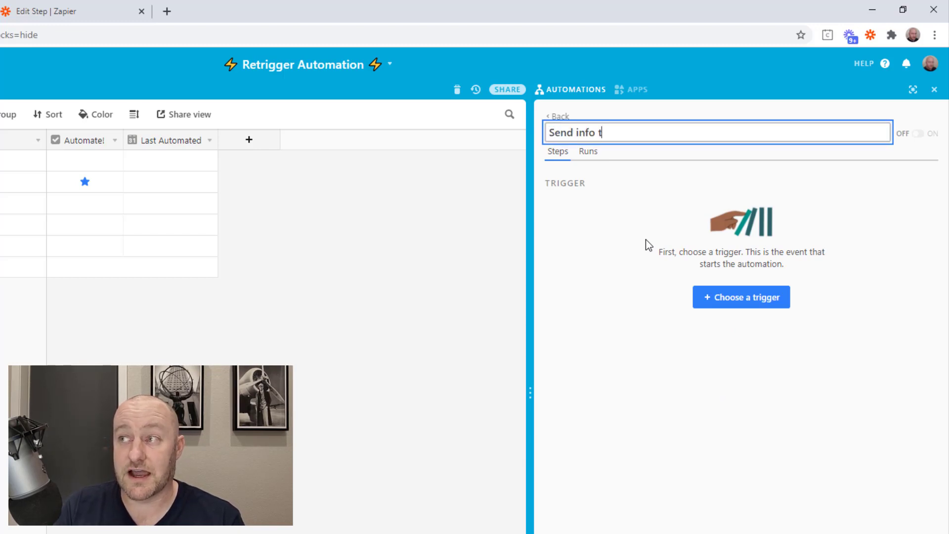
pyautogui.write('o Slack')
pyautogui.press('Return')
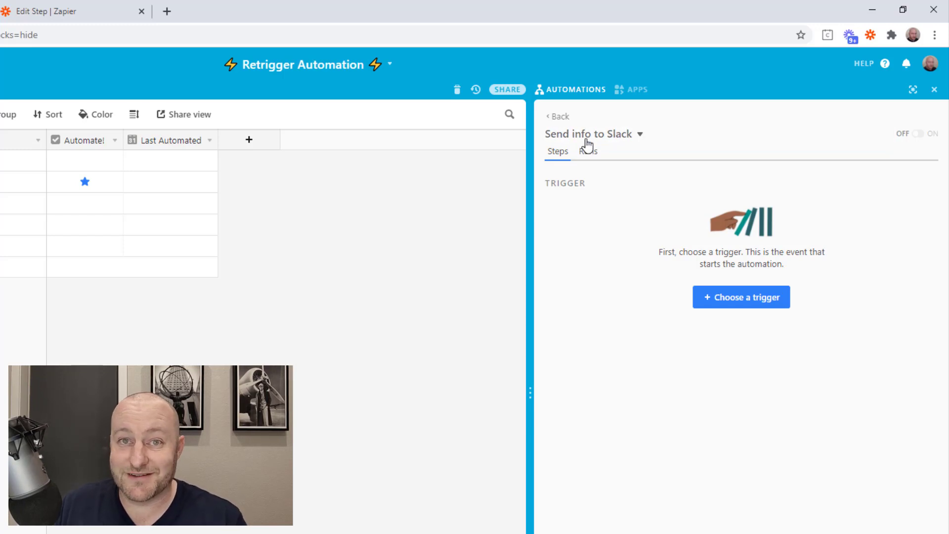
# Step: Set a record-matches-conditions trigger on the Example table requiring Automate! to be checked
pyautogui.click(719, 301)
pyautogui.click(566, 417)
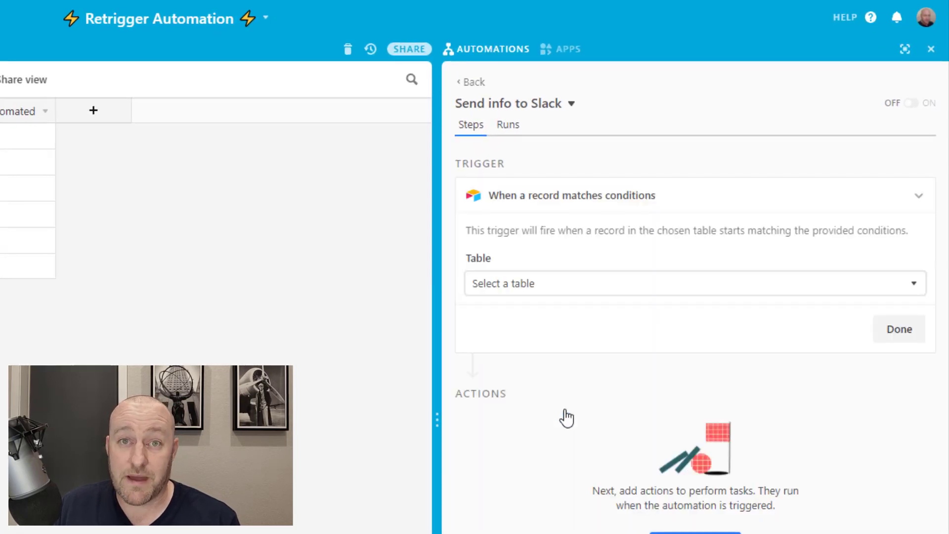
pyautogui.click(570, 287)
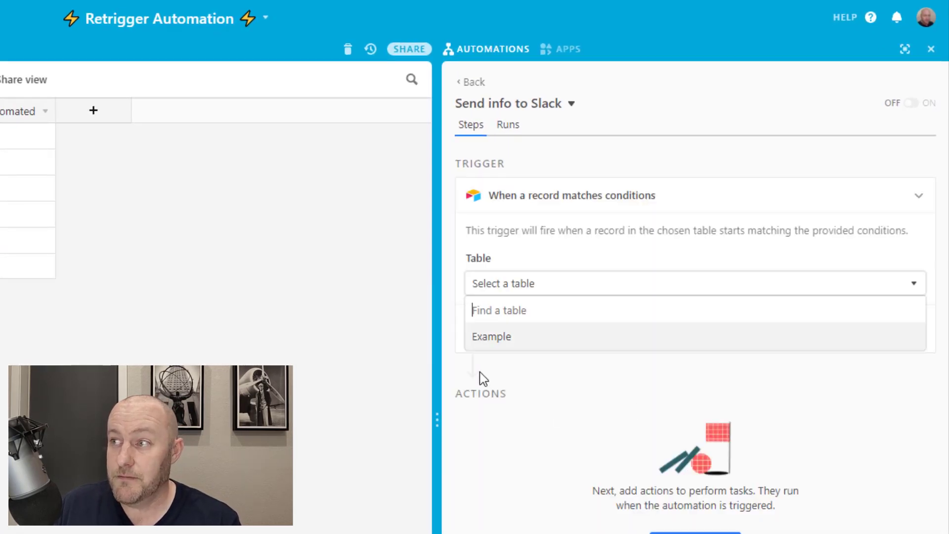
pyautogui.click(487, 337)
pyautogui.click(513, 342)
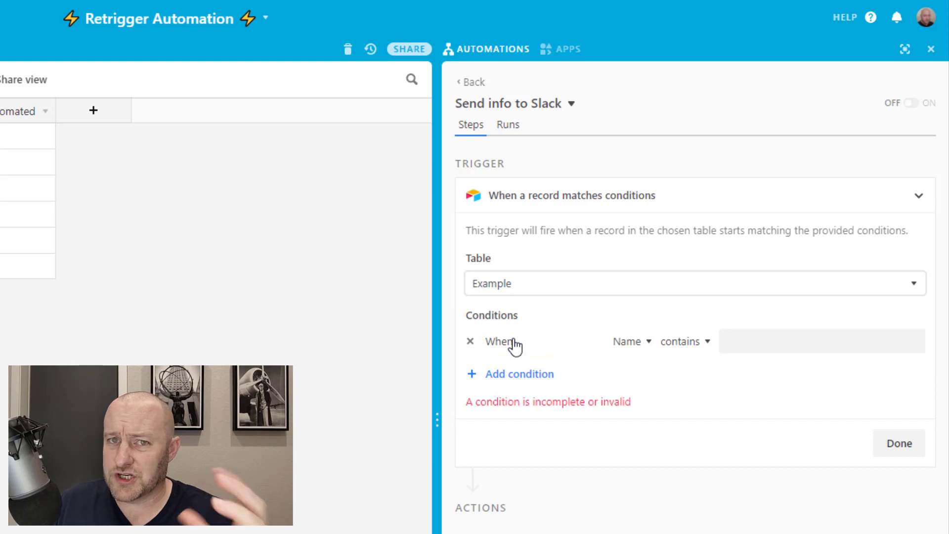
pyautogui.click(636, 349)
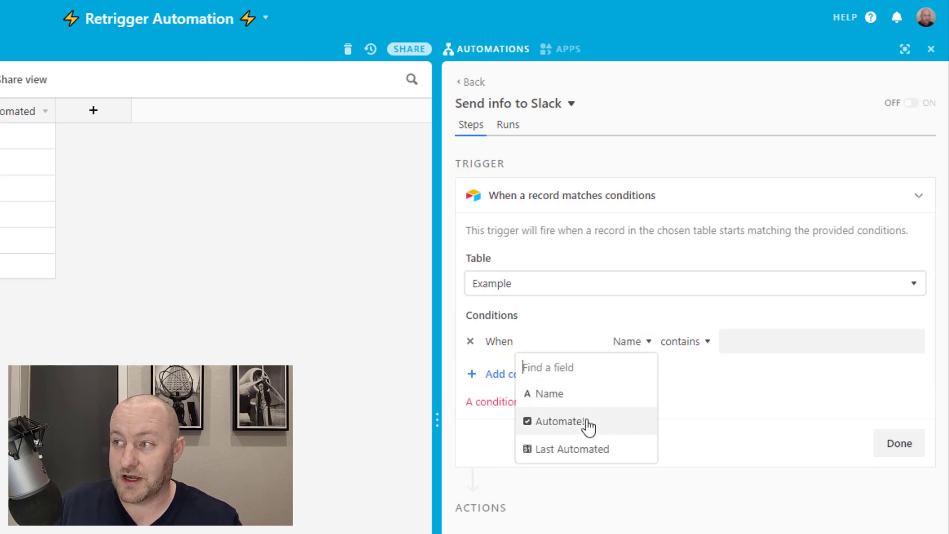
pyautogui.click(560, 421)
pyautogui.click(693, 342)
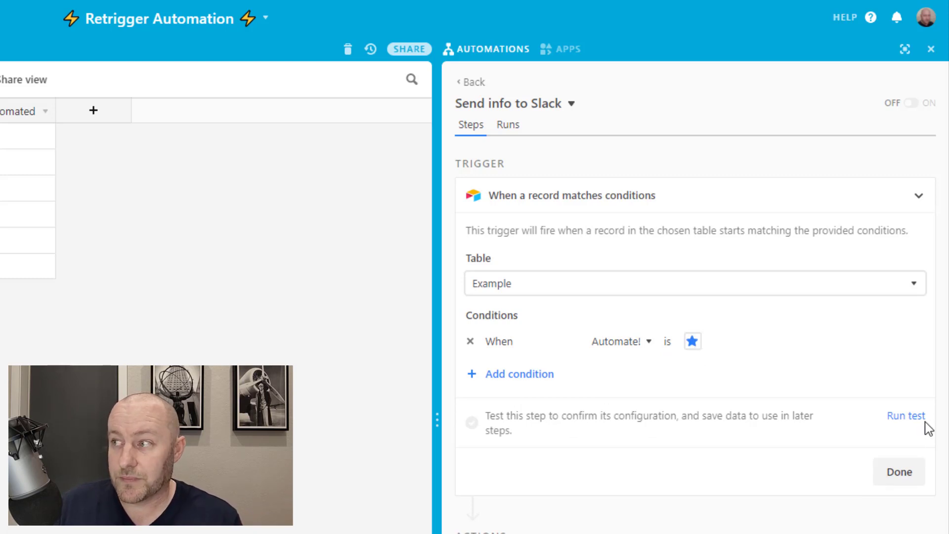
# Step: Run the trigger test, review its results, and finish the trigger
pyautogui.click(909, 417)
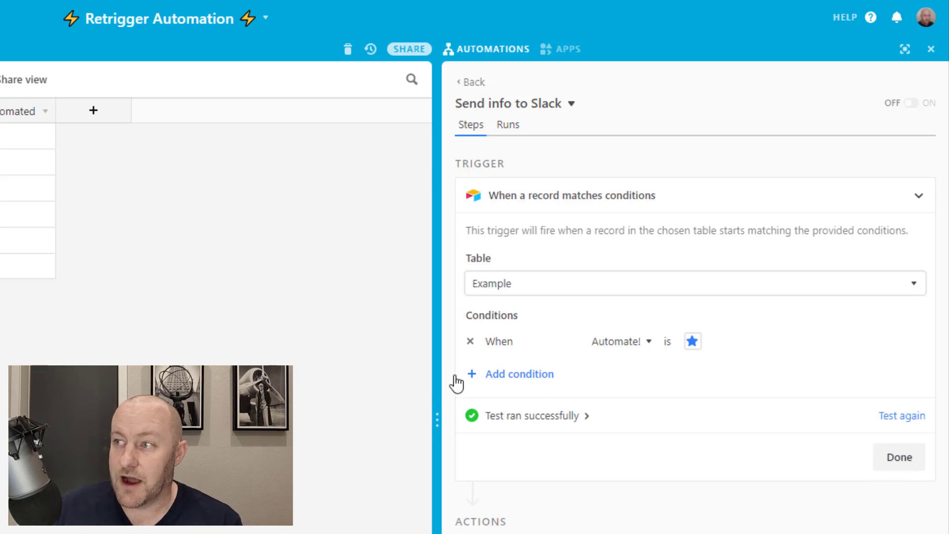
pyautogui.click(530, 423)
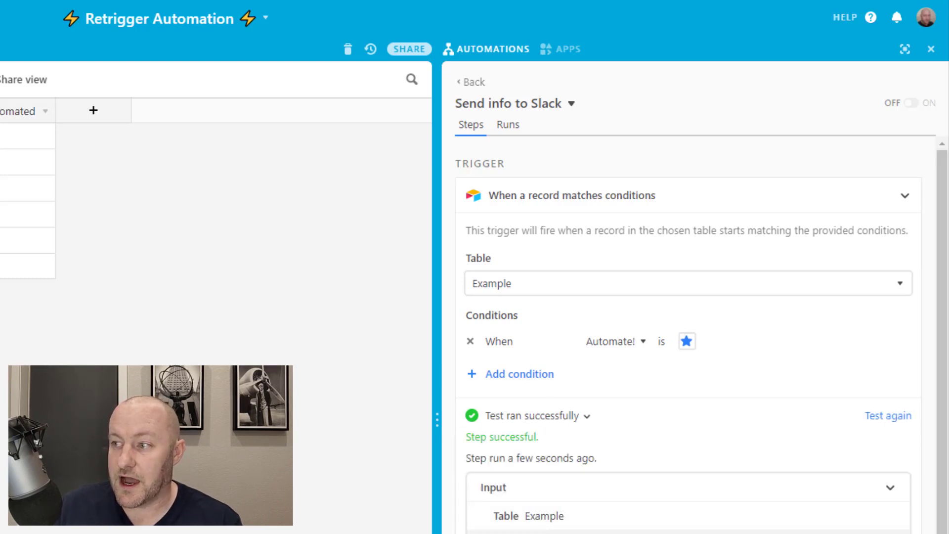
pyautogui.click(532, 422)
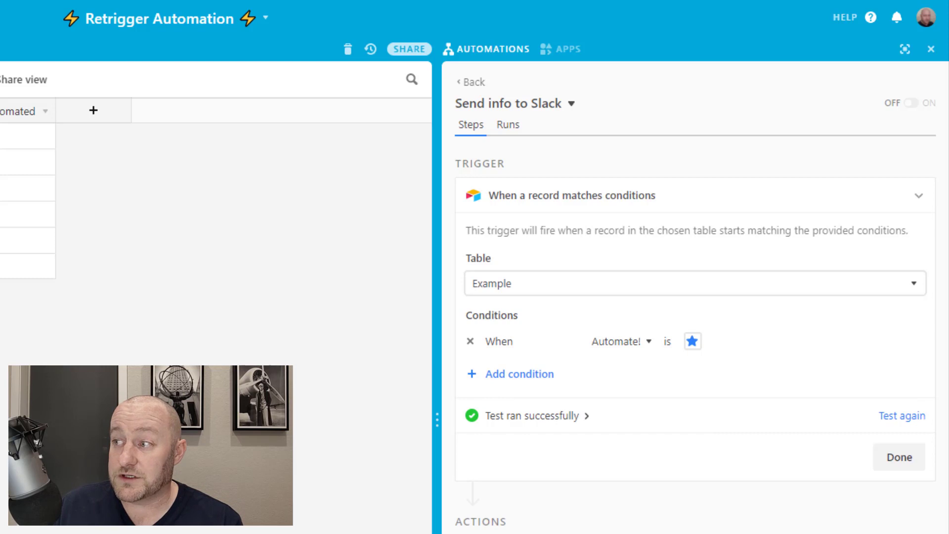
pyautogui.click(897, 456)
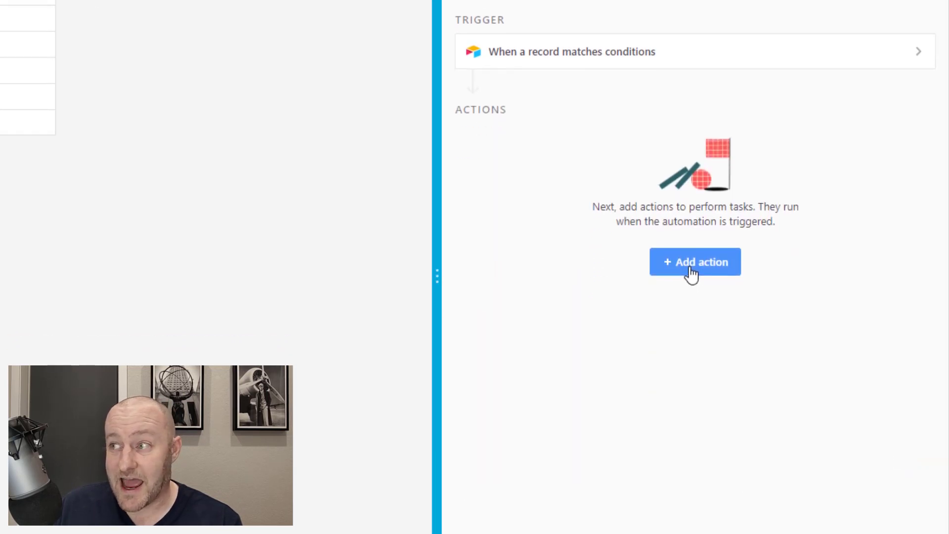
# Step: Add a Slack Send message action and choose its Slack account
pyautogui.click(690, 416)
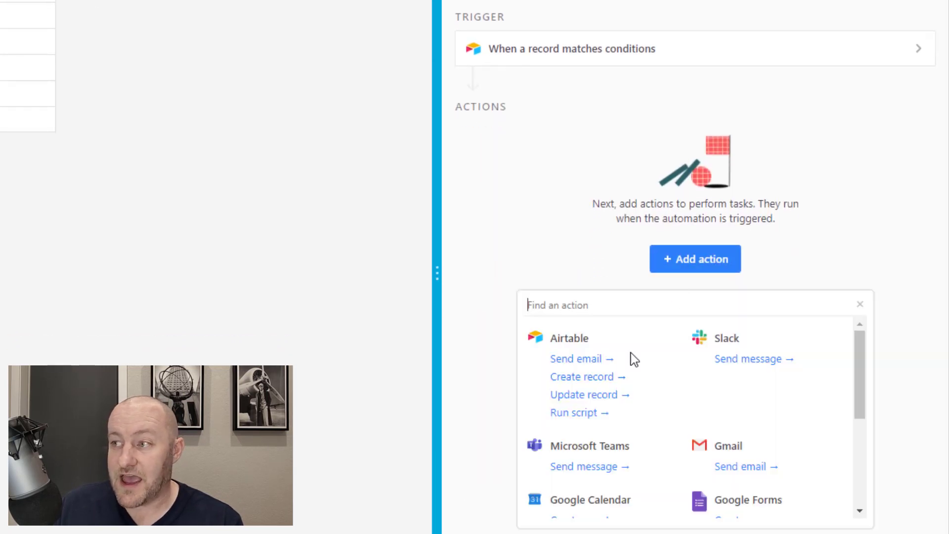
pyautogui.click(734, 363)
pyautogui.click(567, 208)
pyautogui.click(548, 272)
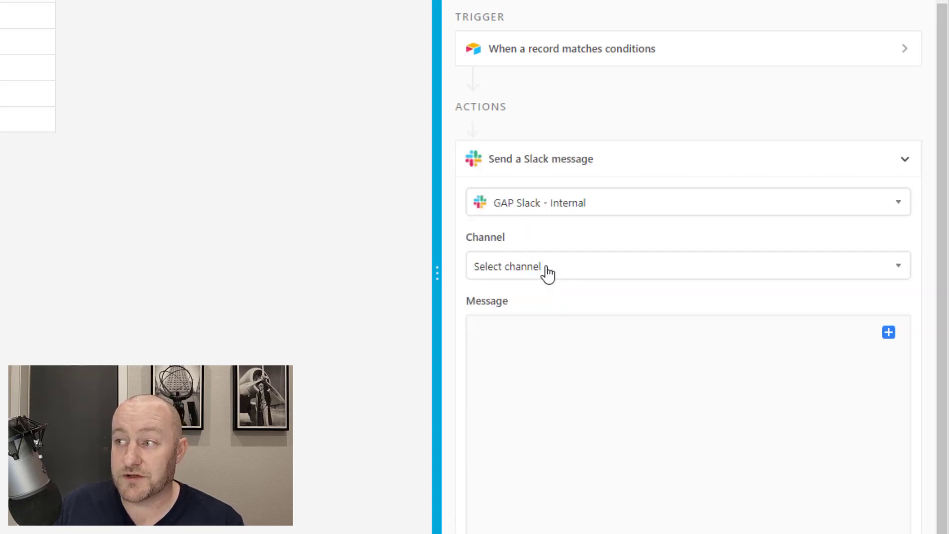
pyautogui.click(553, 213)
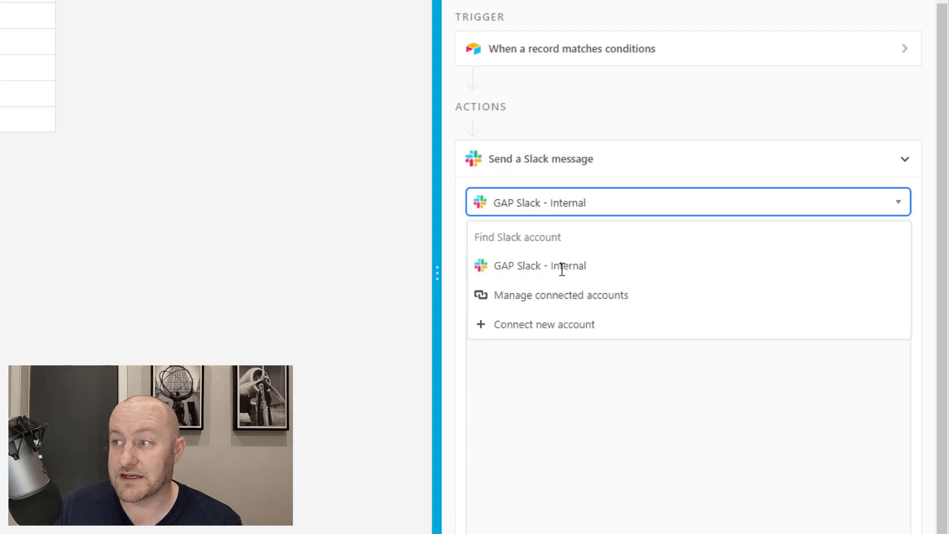
# Step: Connect a new Slack account, authorizing Airtable on the automation-retrigger workspace
pyautogui.click(540, 333)
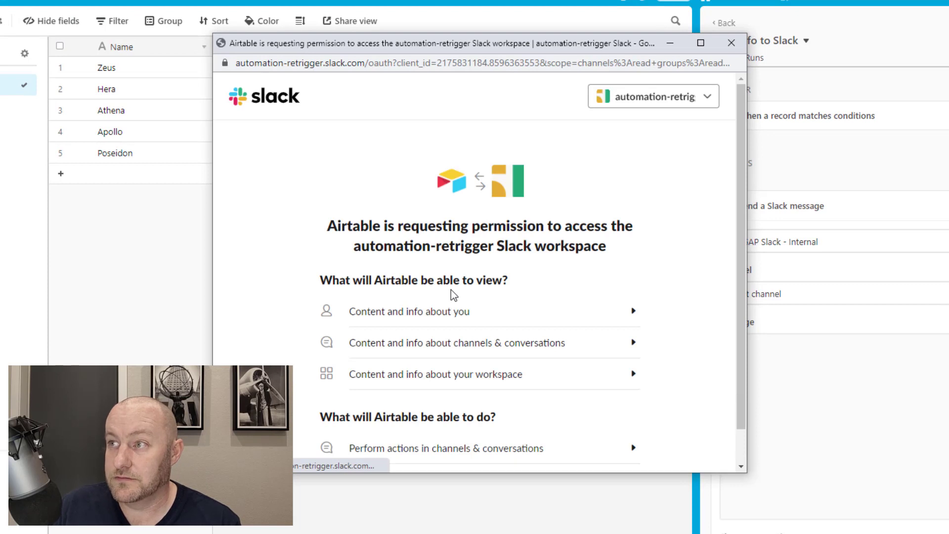
pyautogui.click(636, 98)
pyautogui.click(636, 124)
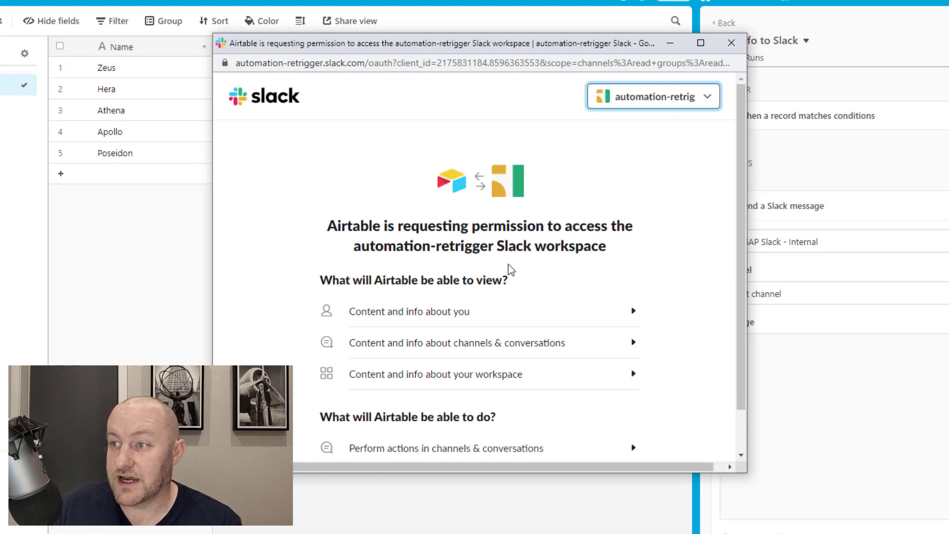
pyautogui.scroll(-1, 506, 275)
pyautogui.click(500, 450)
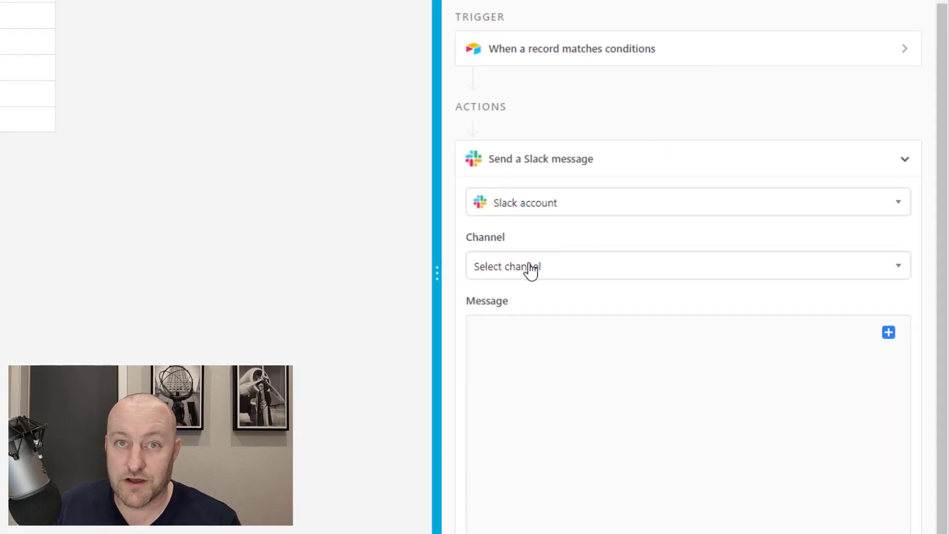
pyautogui.click(531, 270)
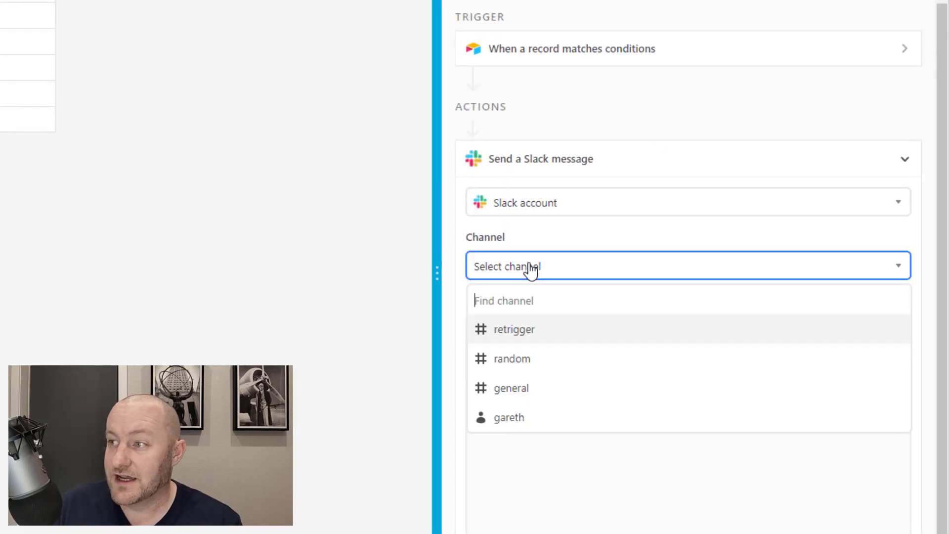
# Step: Post to the retrigger channel with the trigger record's Record ID as the message
pyautogui.click(512, 341)
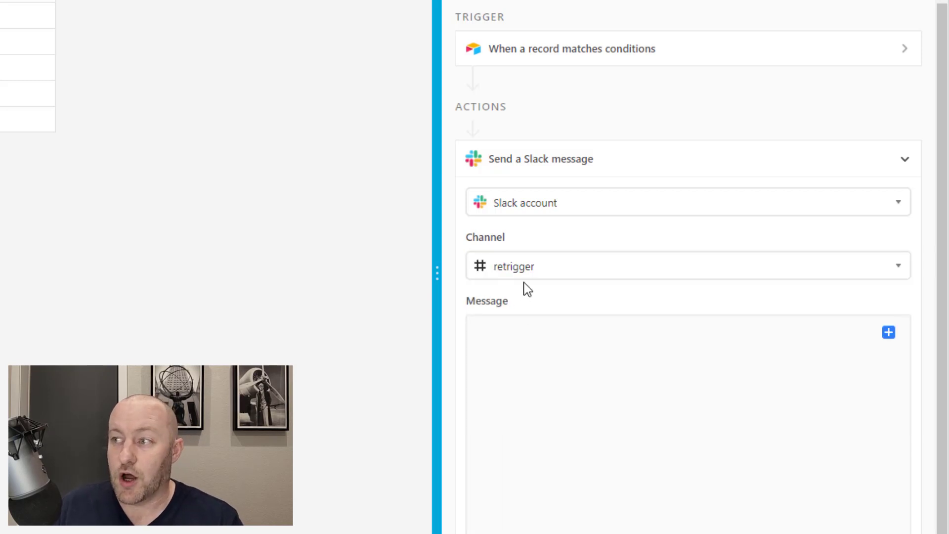
pyautogui.click(888, 333)
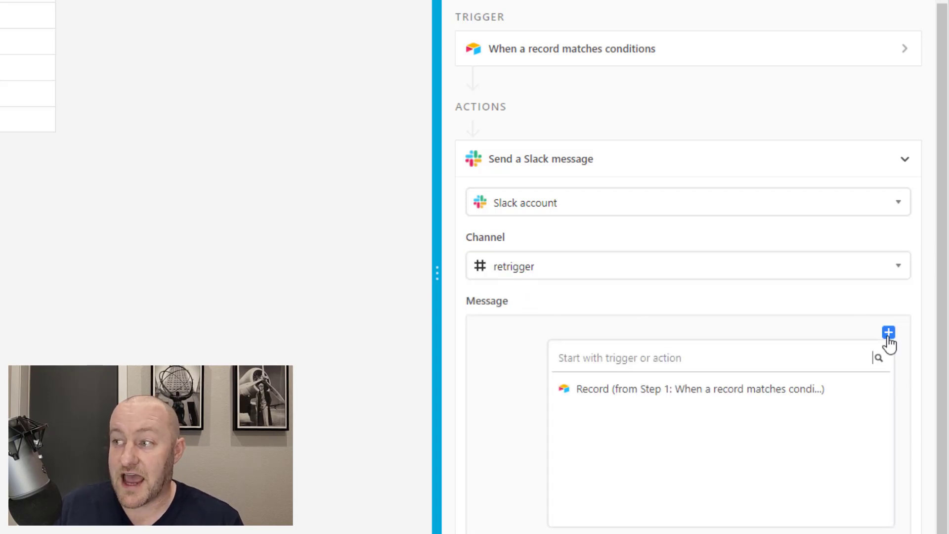
pyautogui.click(847, 390)
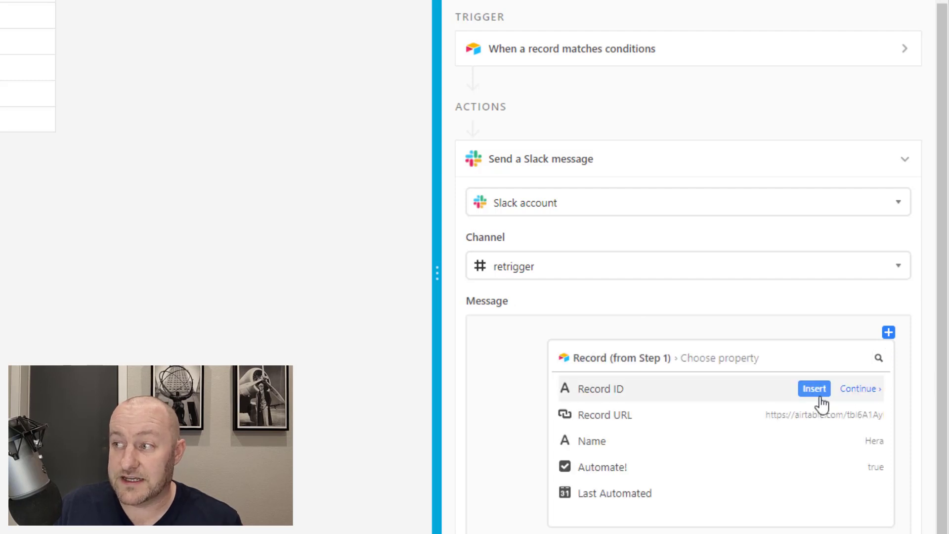
pyautogui.click(815, 390)
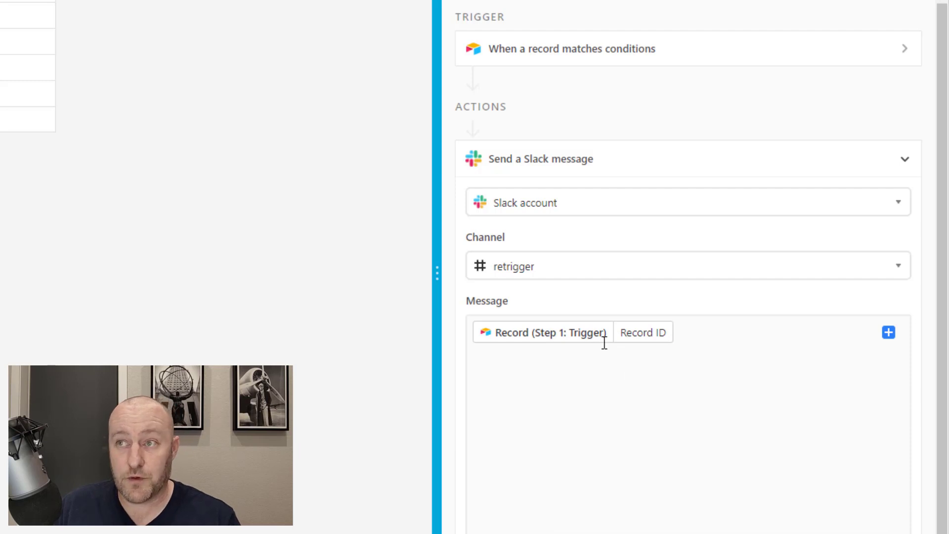
# Step: Add a formula field to the table using RECORD_ID()
pyautogui.click(316, 36)
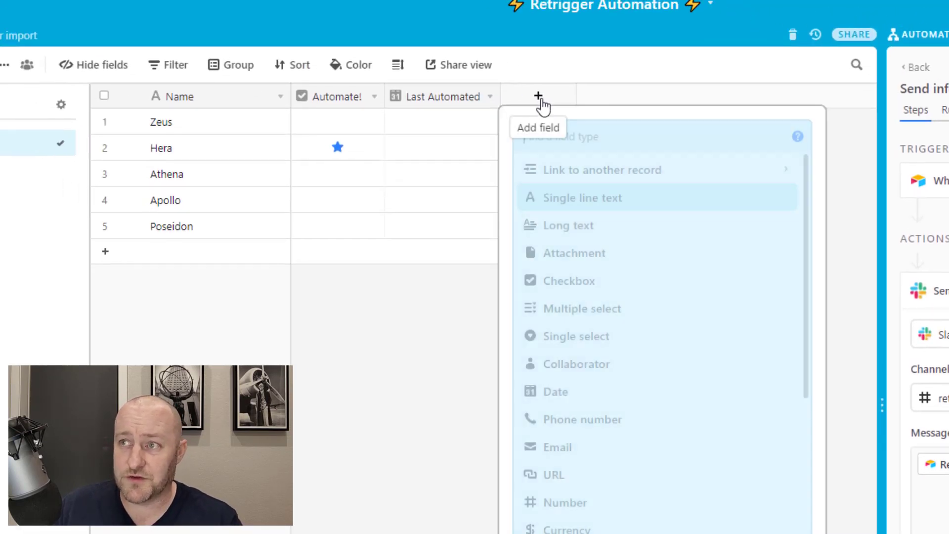
pyautogui.write('form')
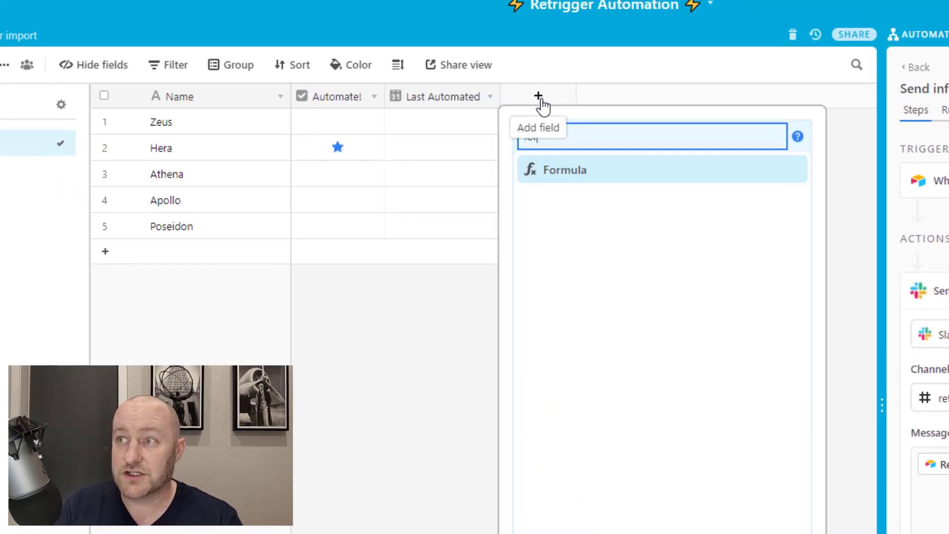
pyautogui.press('Return')
pyautogui.click(557, 247)
pyautogui.write('reco')
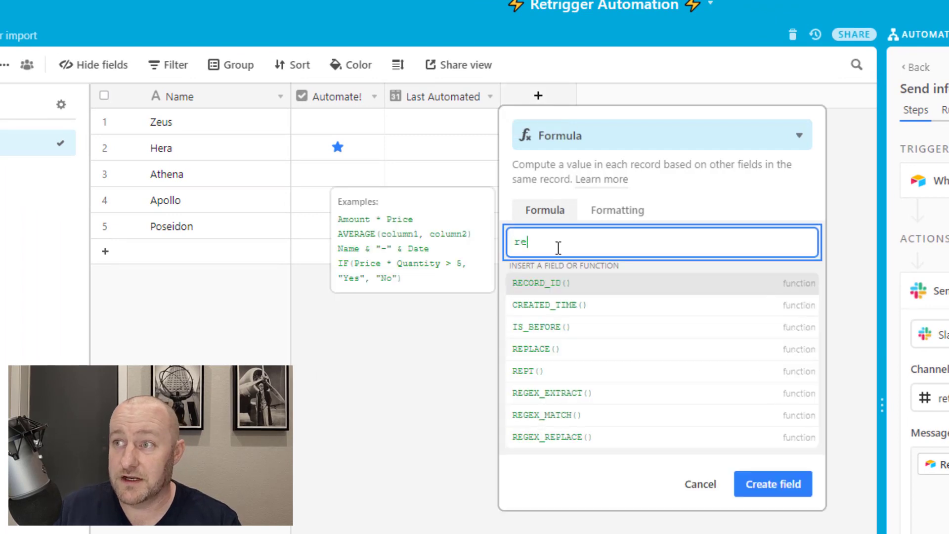
pyautogui.click(555, 280)
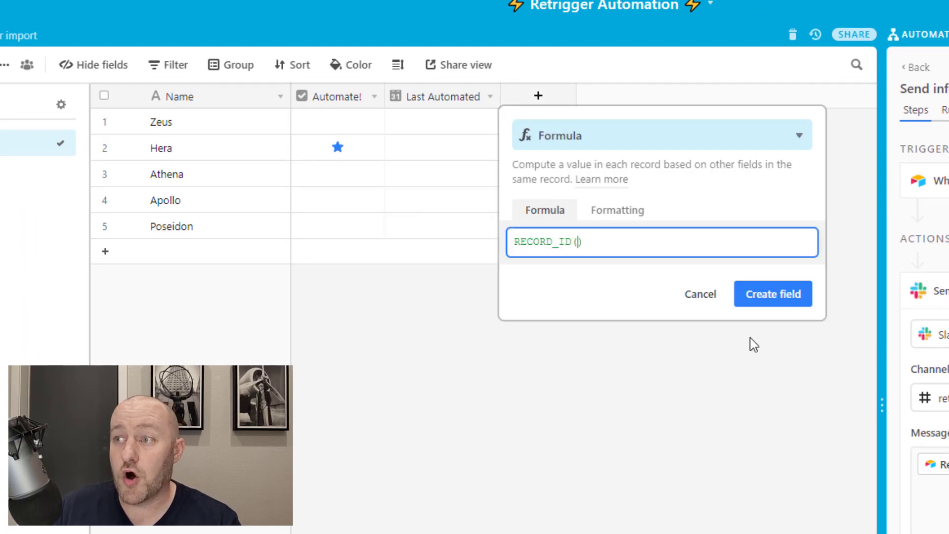
# Step: Create the field named 'Rec ID', then test-run the Slack message step and check Slack
pyautogui.click(790, 306)
pyautogui.write('RE')
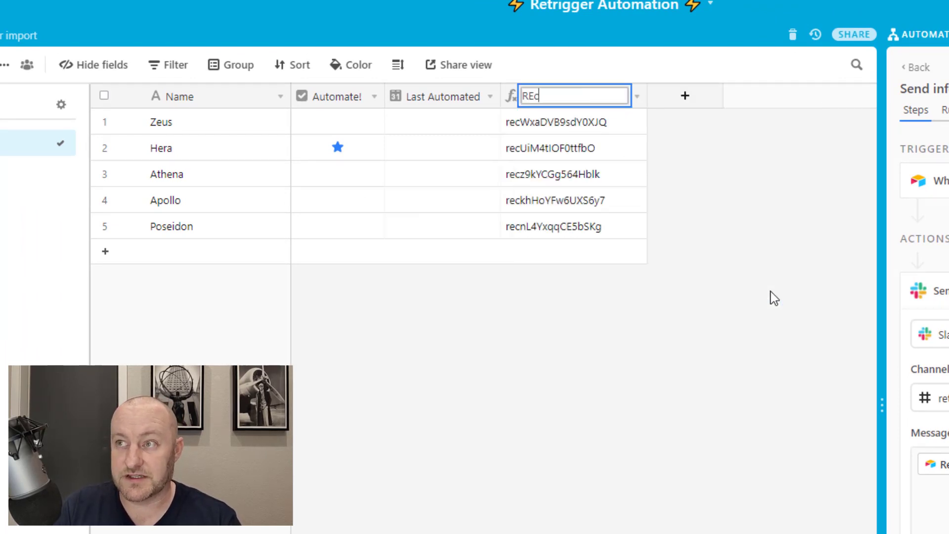
pyautogui.press('BackSpace')
pyautogui.write('ec ID')
pyautogui.press('Return')
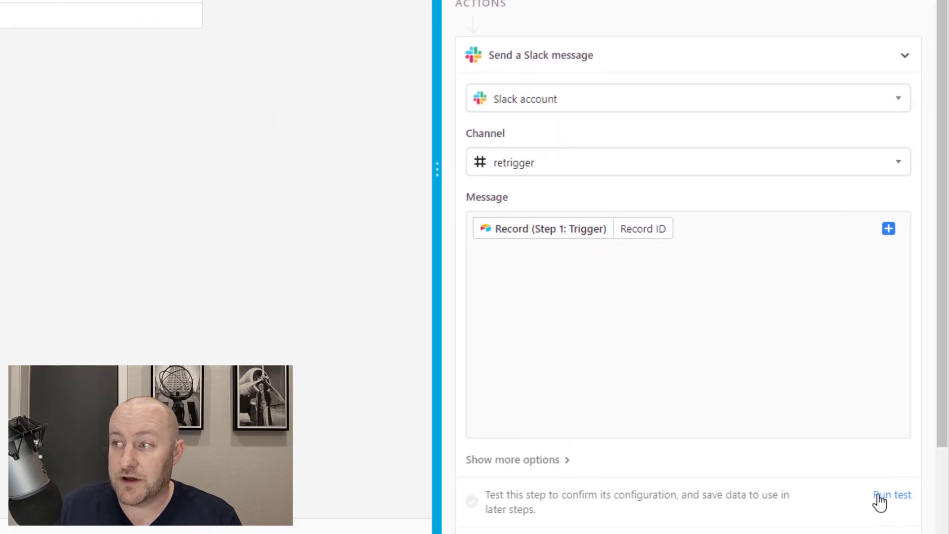
pyautogui.click(880, 497)
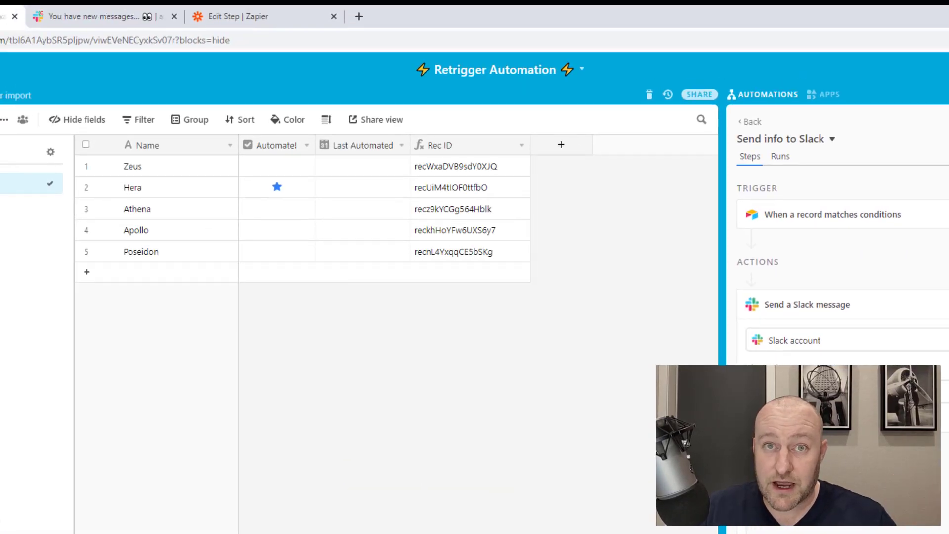
pyautogui.click(99, 11)
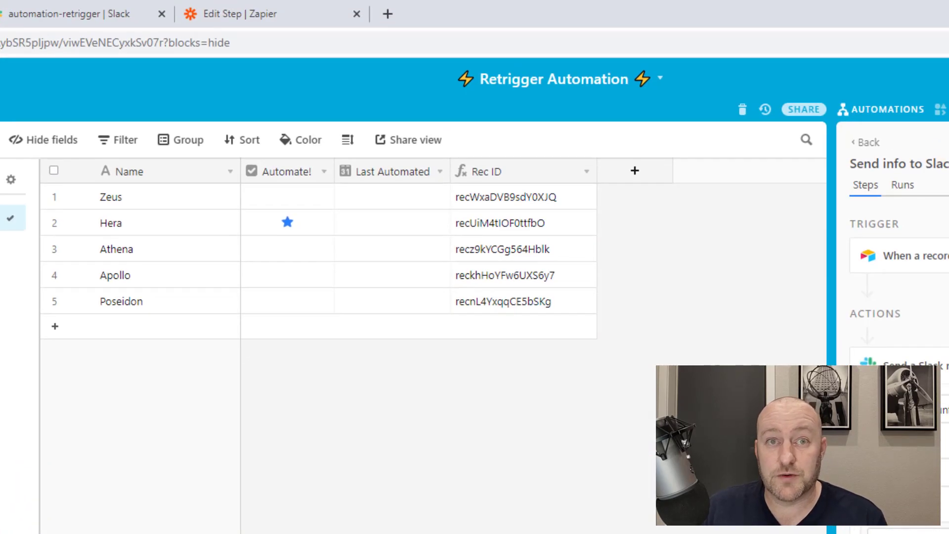
# Step: Back in Airtable, compare the posted ID with Hera's Rec ID value
pyautogui.click(519, 225)
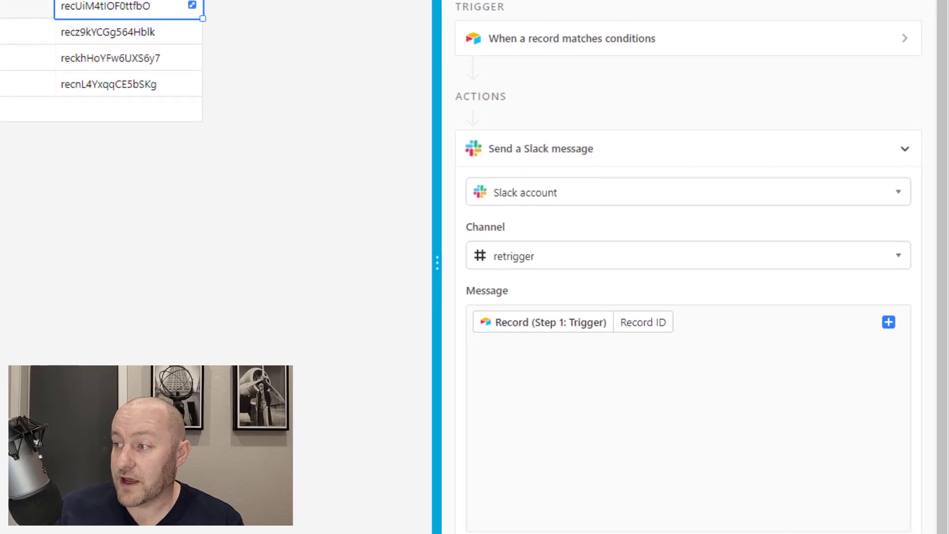
# Step: Add an Update record action targeting the Example table
pyautogui.click(905, 148)
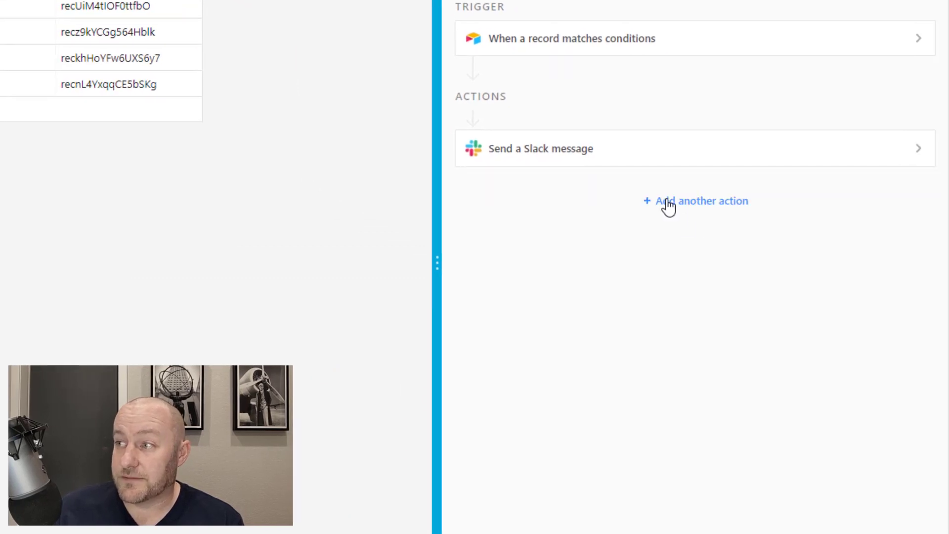
pyautogui.click(670, 202)
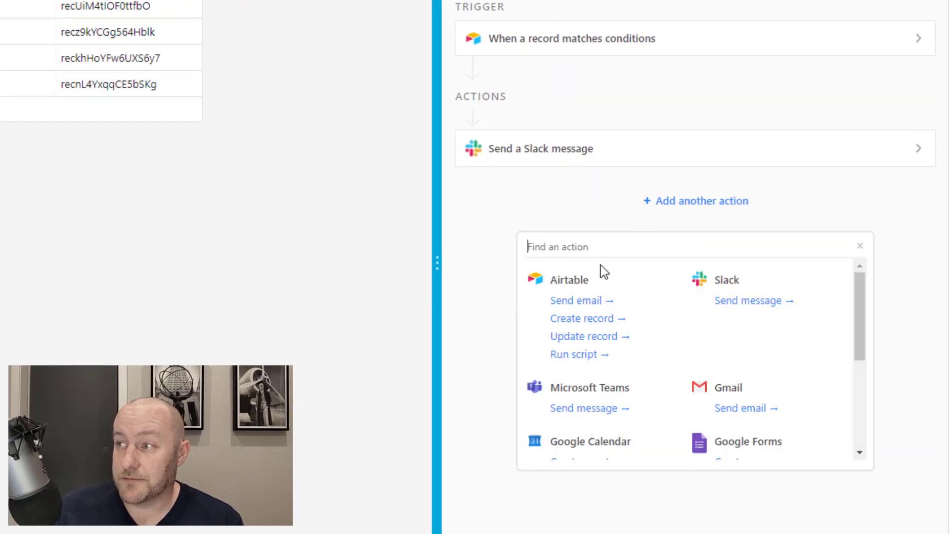
pyautogui.click(584, 336)
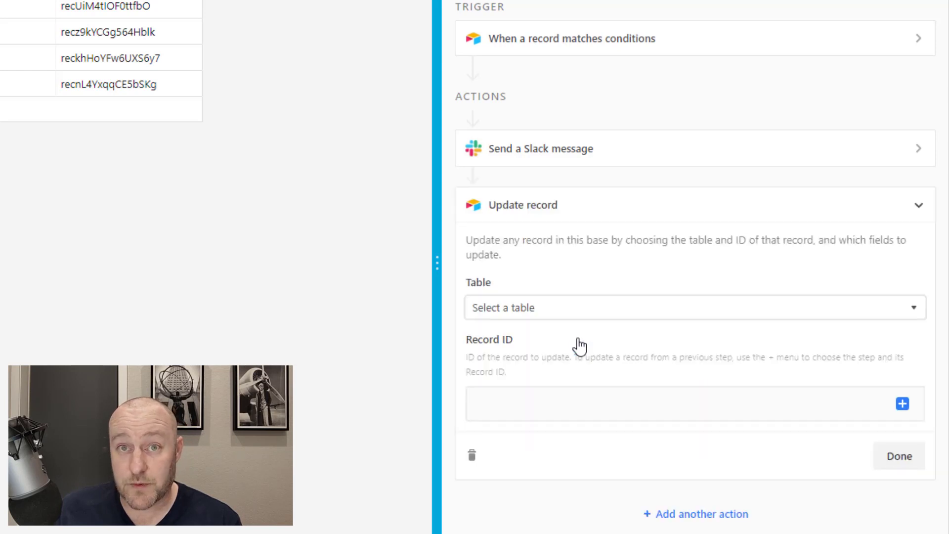
pyautogui.click(527, 309)
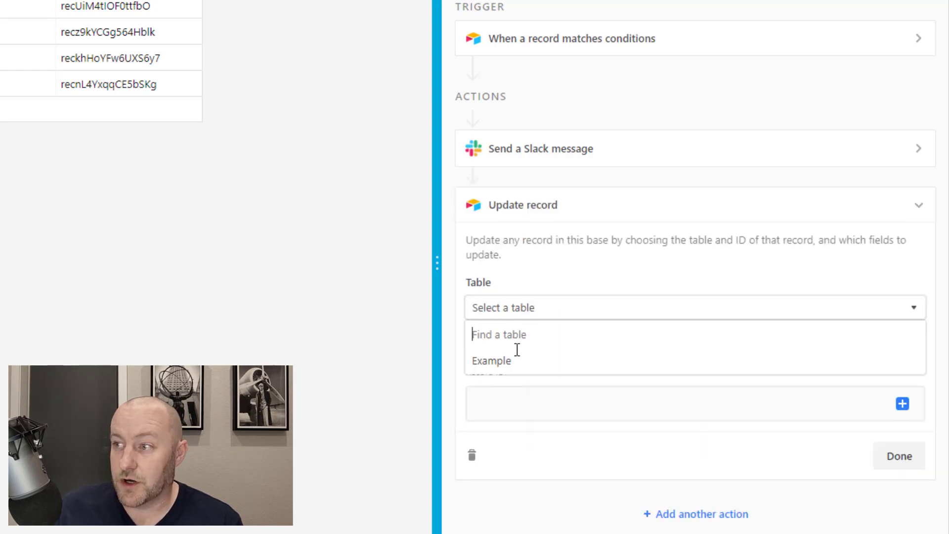
pyautogui.click(504, 375)
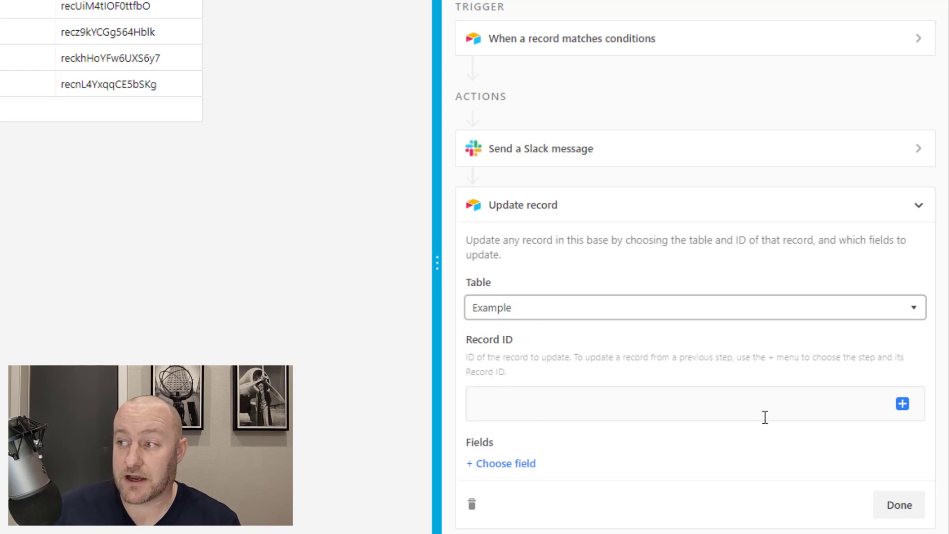
# Step: Point the update at the trigger record's Record ID and set Automate! to 0
pyautogui.click(902, 404)
pyautogui.click(874, 461)
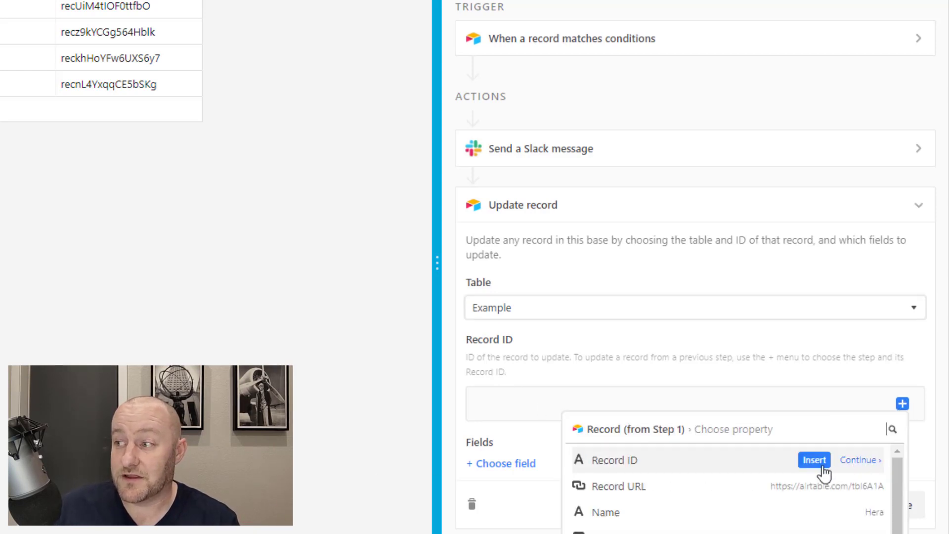
pyautogui.click(815, 459)
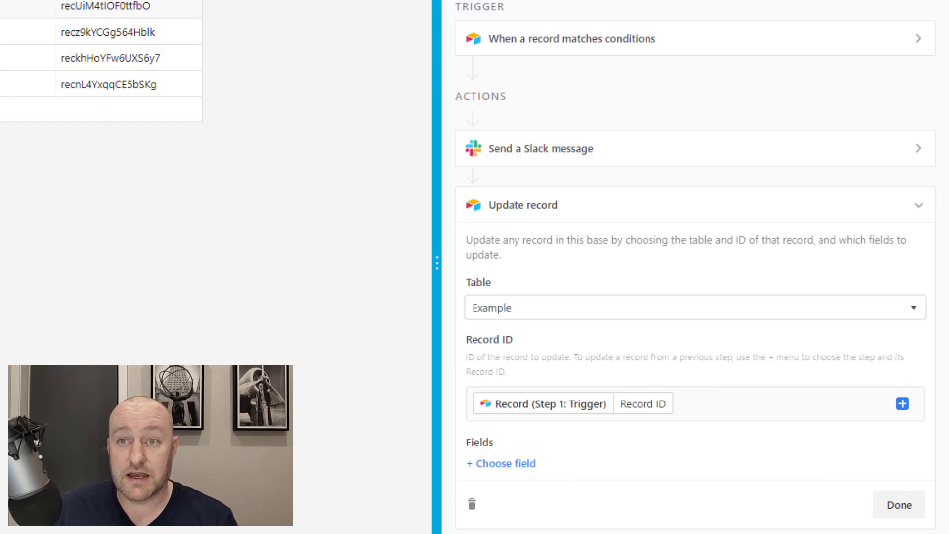
pyautogui.click(489, 464)
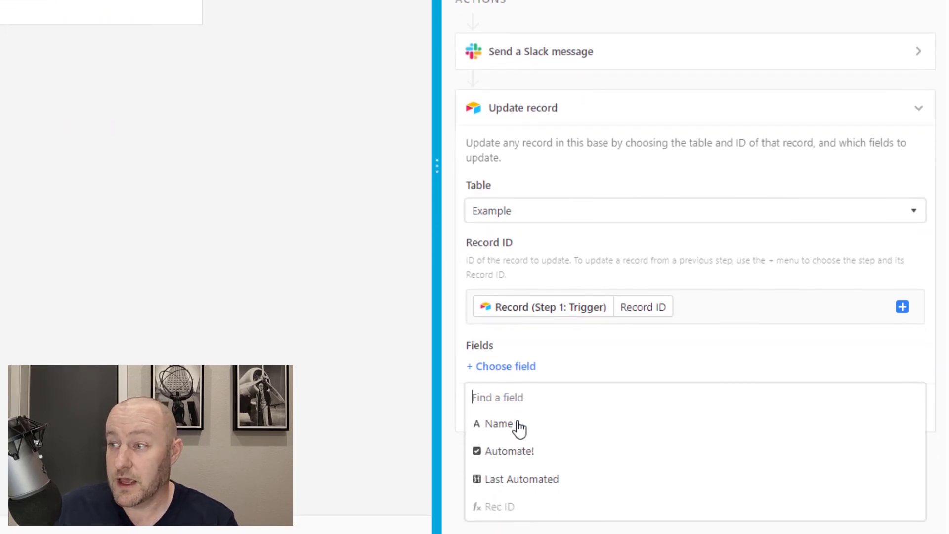
pyautogui.click(522, 449)
pyautogui.click(742, 396)
pyautogui.write('0')
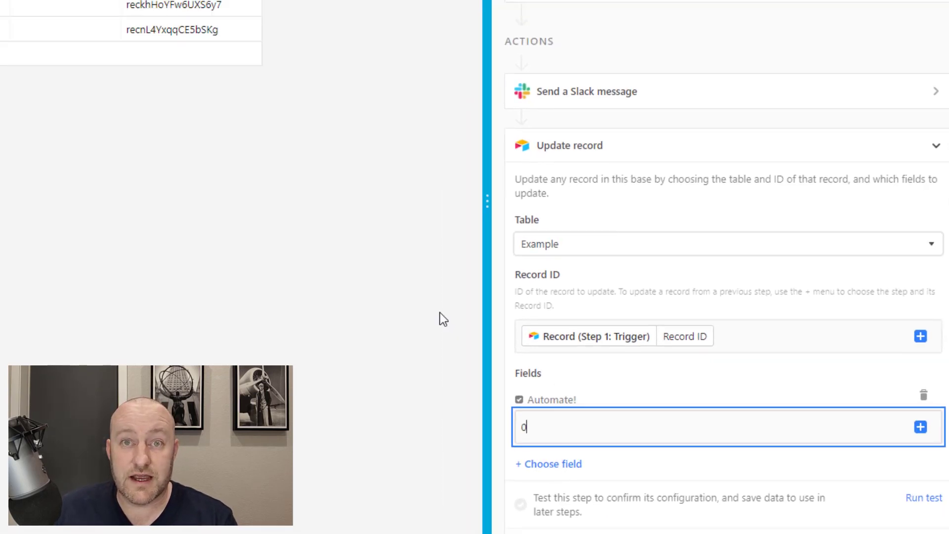
pyautogui.click(201, 131)
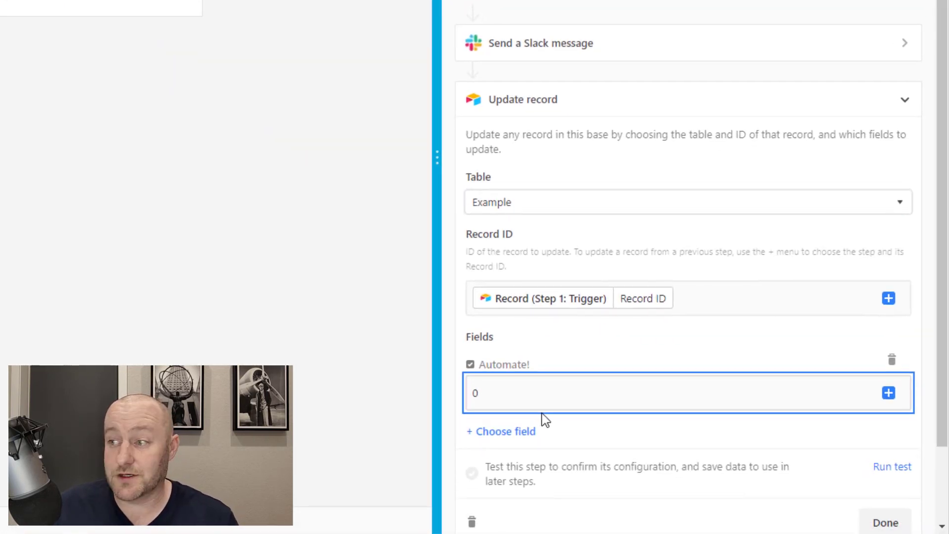
pyautogui.click(498, 435)
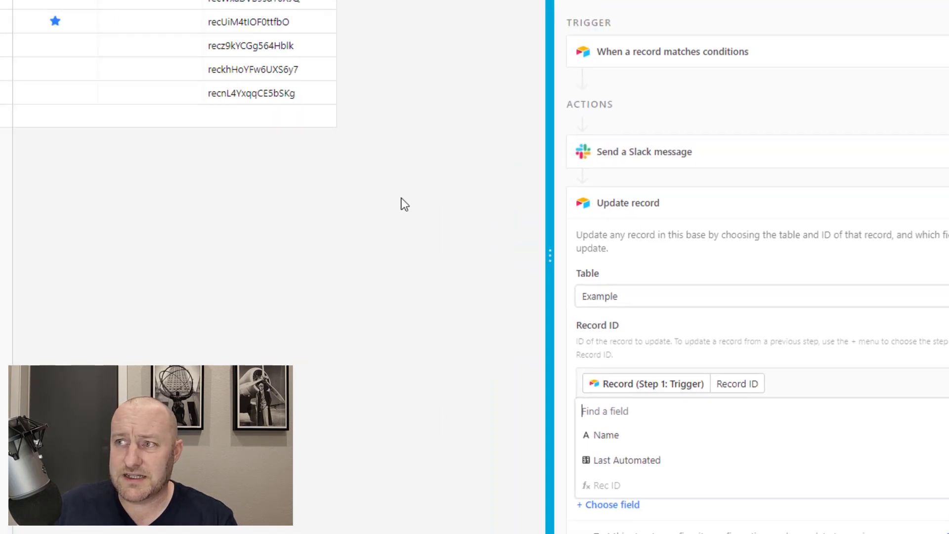
# Step: Add a formula column named 'NOW' using NOW()
pyautogui.click(502, 102)
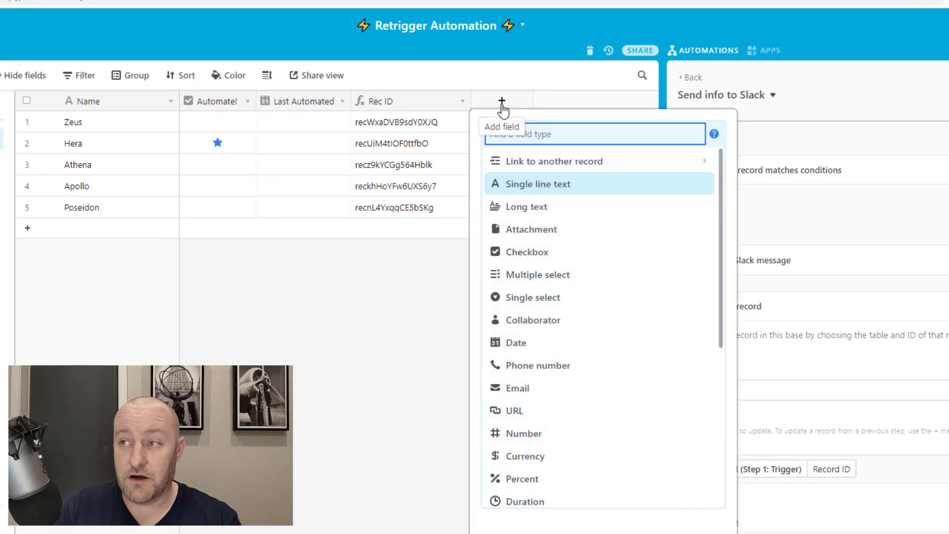
pyautogui.write('form')
pyautogui.press('Return')
pyautogui.click(558, 221)
pyautogui.write('now()')
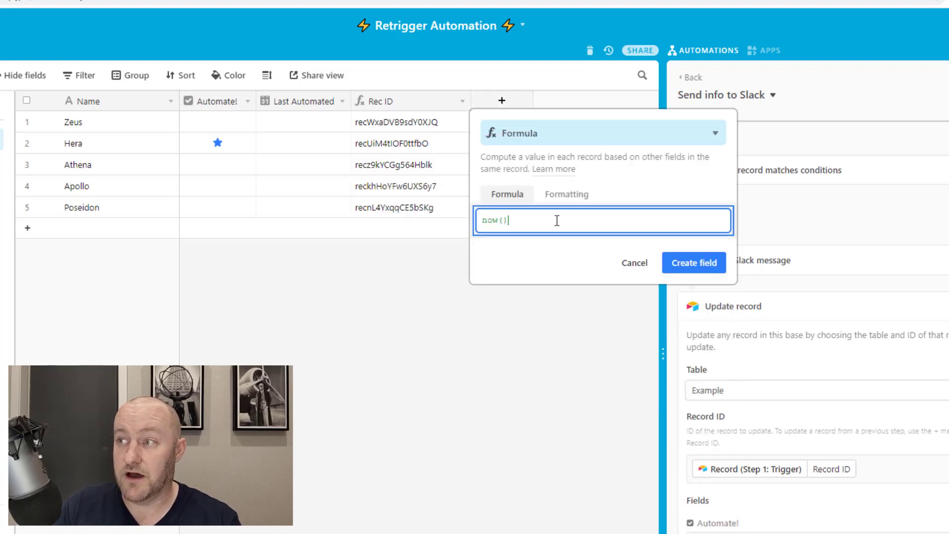
pyautogui.click(712, 262)
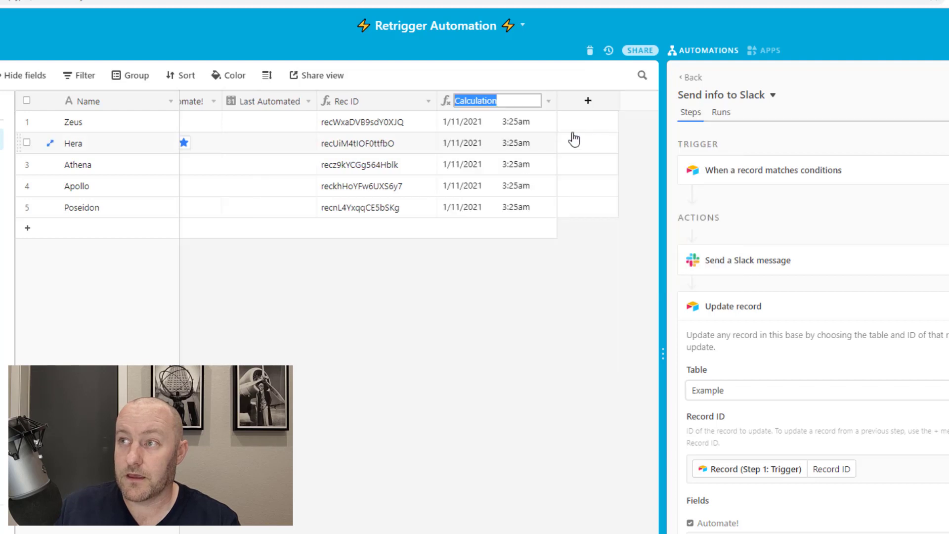
pyautogui.write('NOW')
pyautogui.press('Return')
# Step: Turn off GMT in the NOW field's formatting so it shows local time
pyautogui.doubleClick(505, 106)
pyautogui.click(330, 232)
pyautogui.click(329, 364)
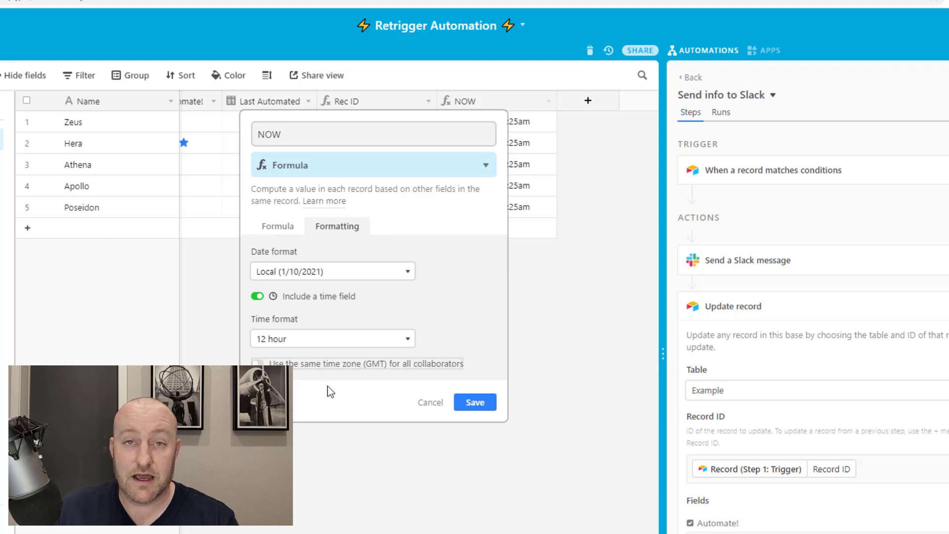
pyautogui.click(482, 408)
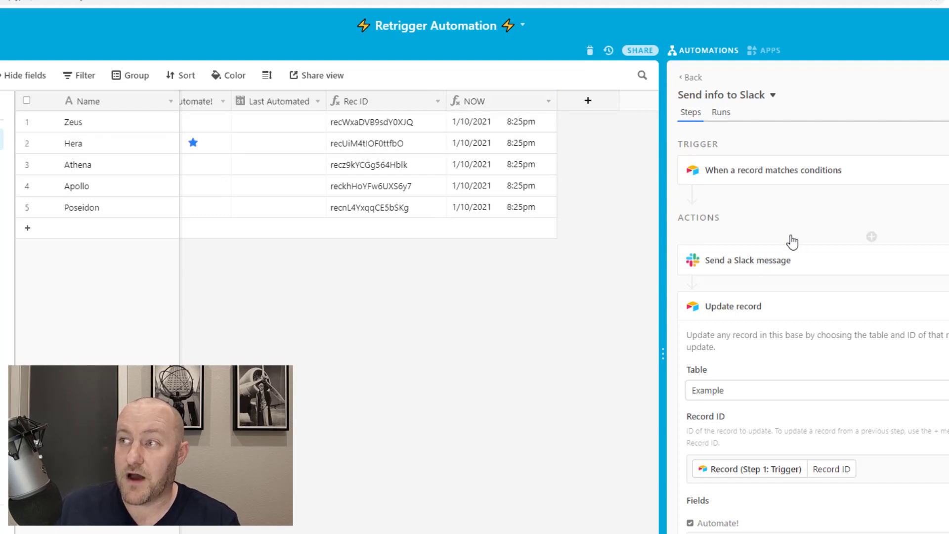
# Step: Review the trigger's test results, including Hera's NOW value
pyautogui.click(745, 173)
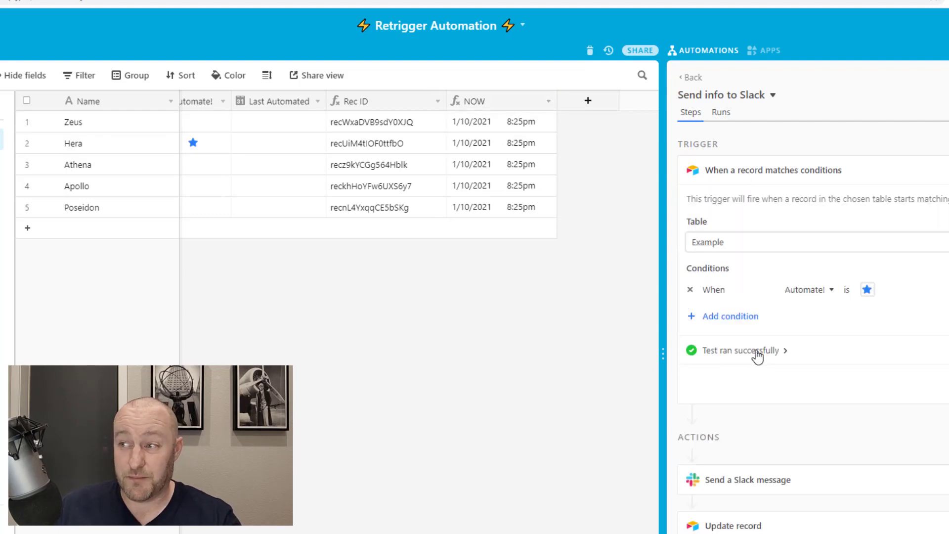
pyautogui.click(785, 351)
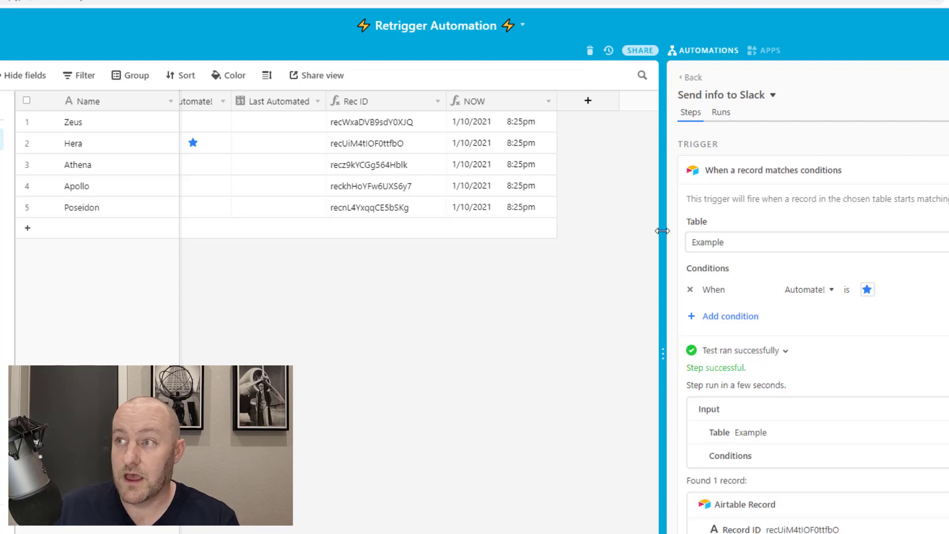
pyautogui.click(511, 144)
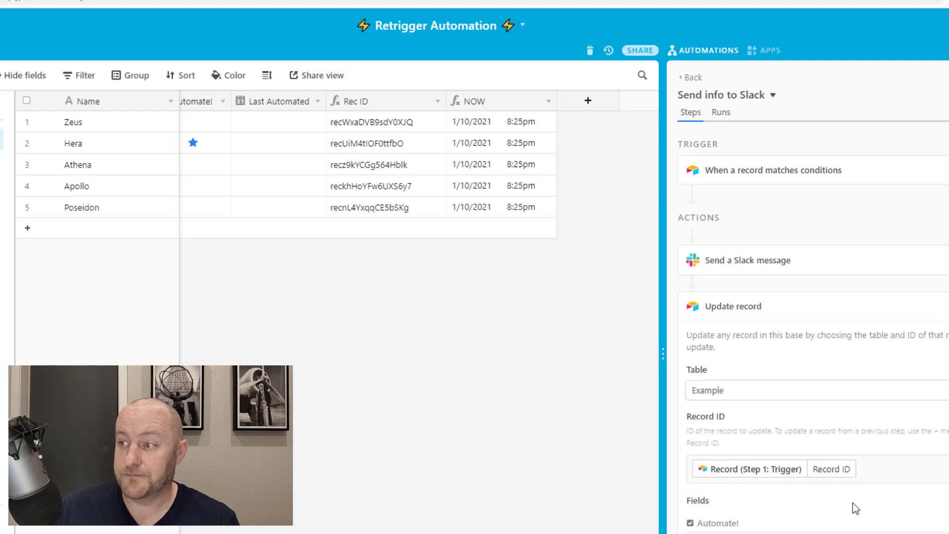
pyautogui.scroll(-2, 717, 494)
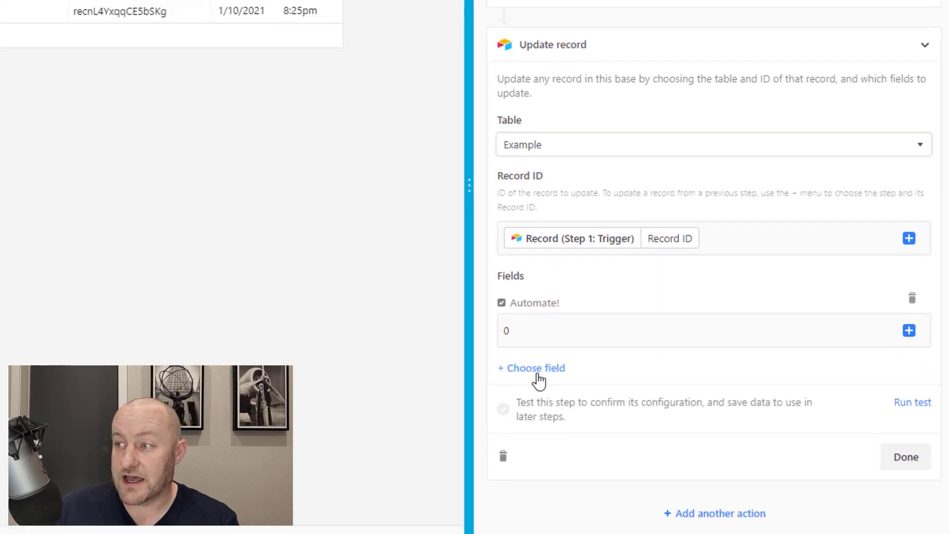
# Step: Set Last Automated in the Update record action to the trigger record's NOW value
pyautogui.click(688, 484)
pyautogui.click(515, 433)
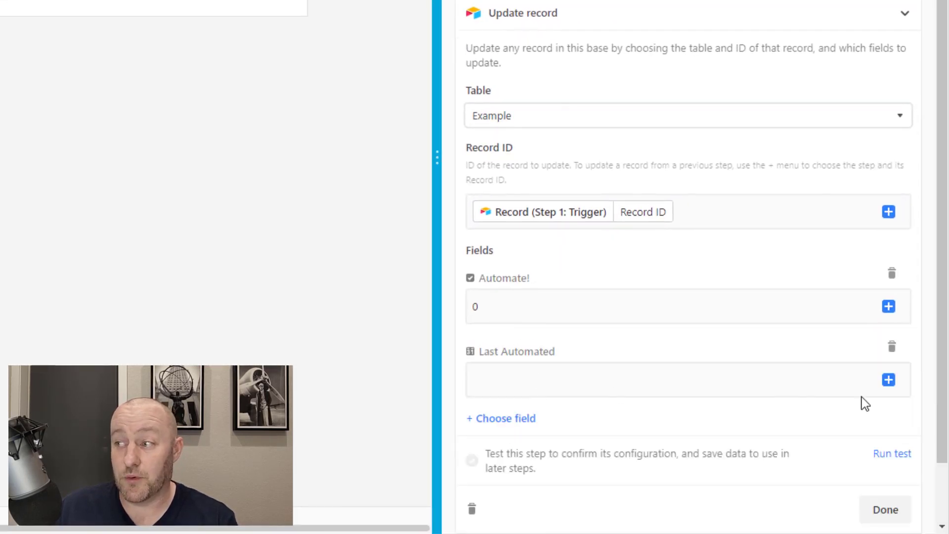
pyautogui.click(889, 379)
pyautogui.click(861, 396)
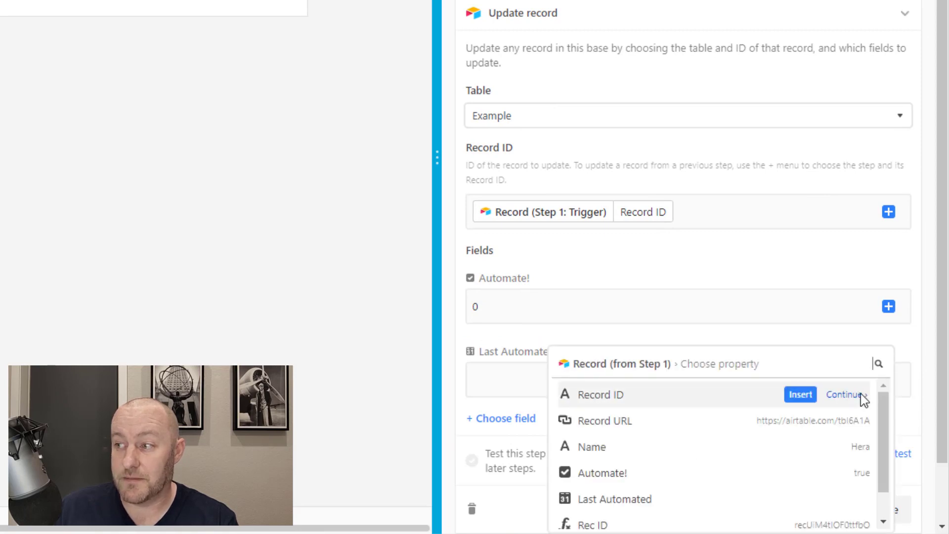
pyautogui.scroll(-1, 720, 494)
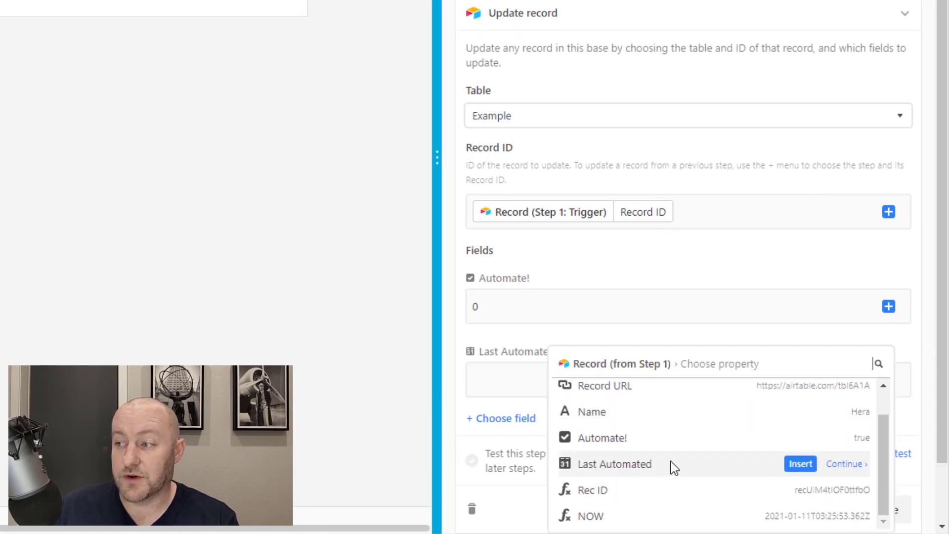
pyautogui.click(801, 516)
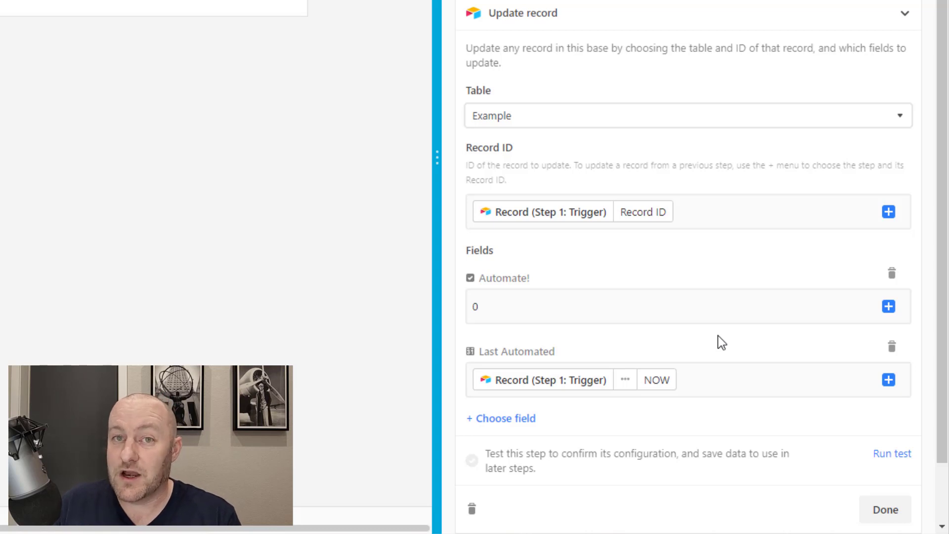
# Step: Test the Update record step and check Hera's Last Automated value
pyautogui.click(890, 454)
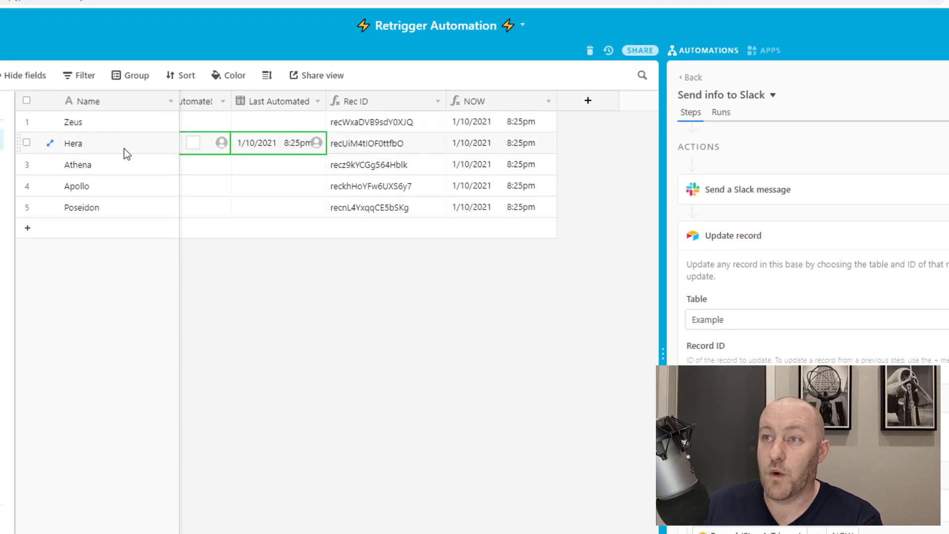
pyautogui.click(115, 139)
pyautogui.press('Right')
pyautogui.press('Right')
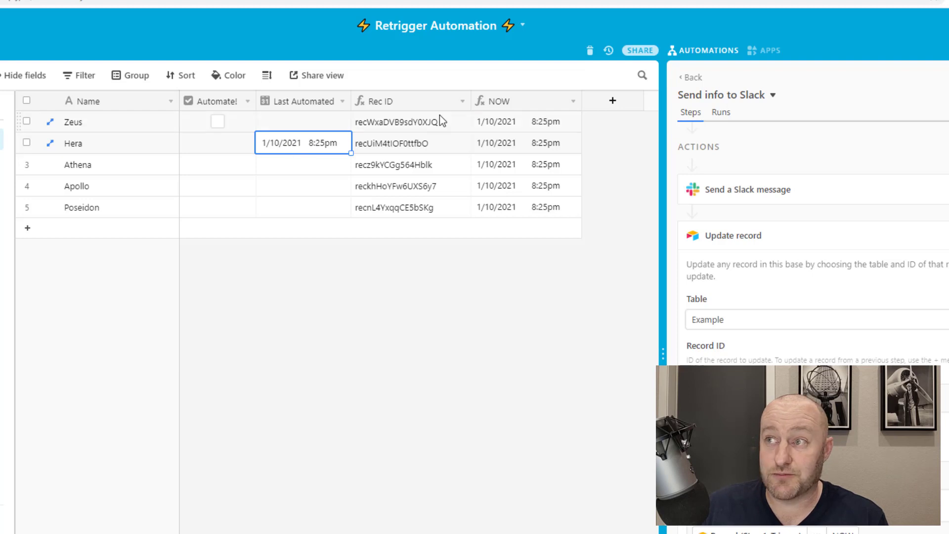
# Step: Hide the NOW and Rec ID fields and confirm Athena's Last Automated reads 1/10/2021 8:25pm
pyautogui.rightClick(524, 101)
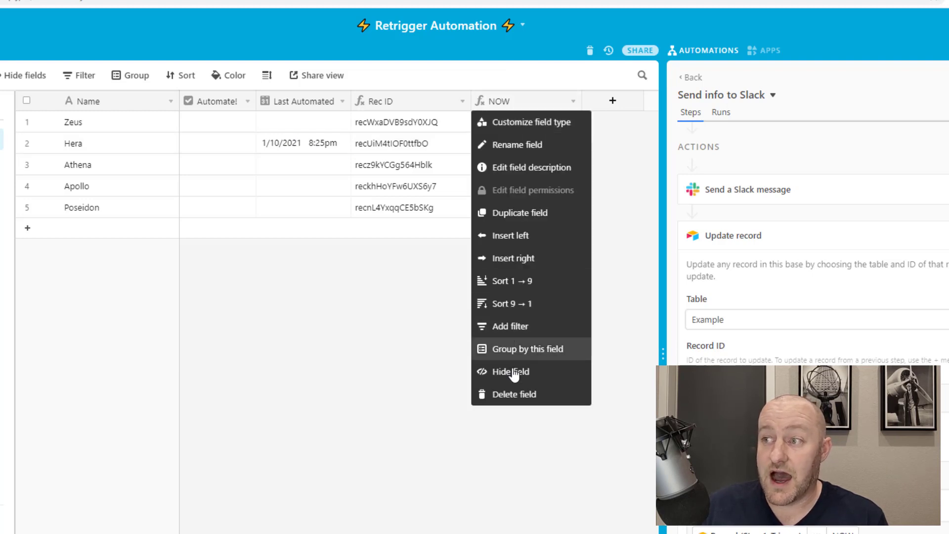
pyautogui.click(574, 370)
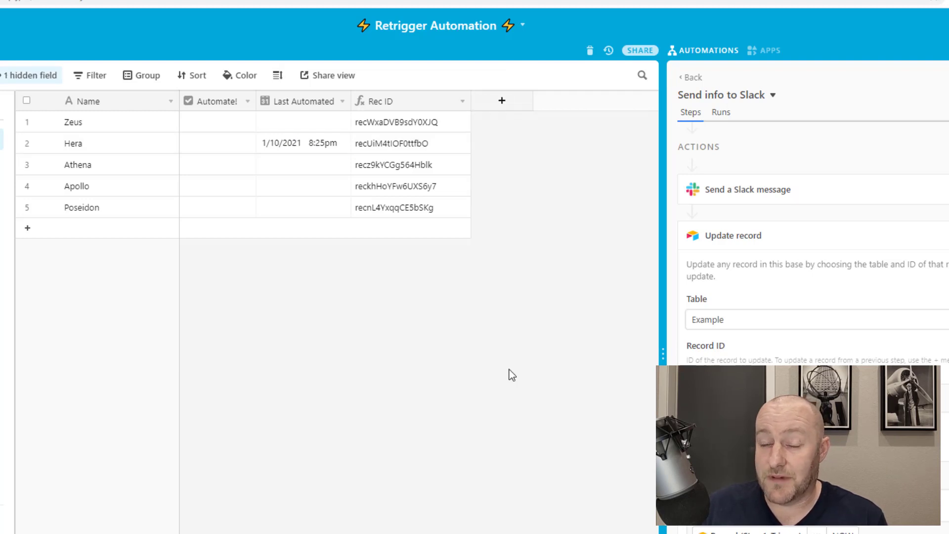
pyautogui.rightClick(403, 104)
pyautogui.click(409, 372)
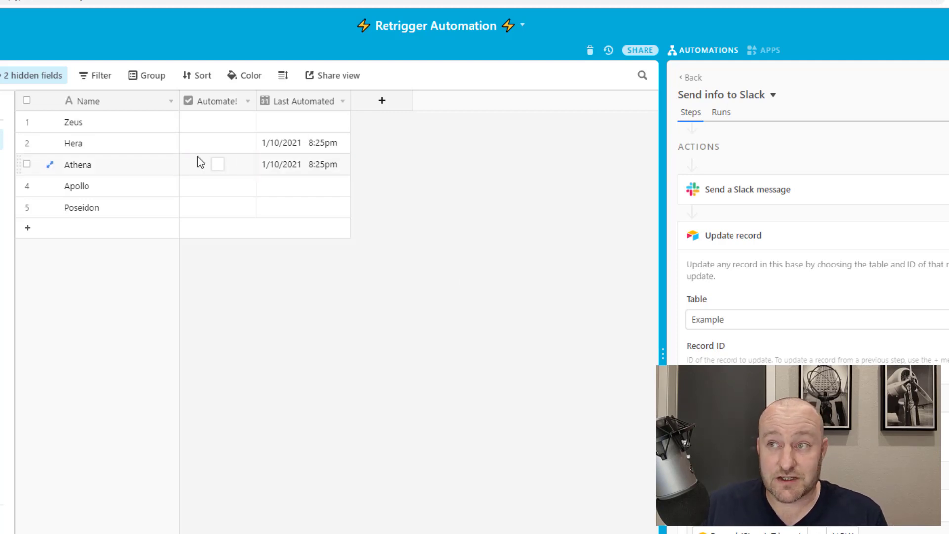
pyautogui.click(295, 165)
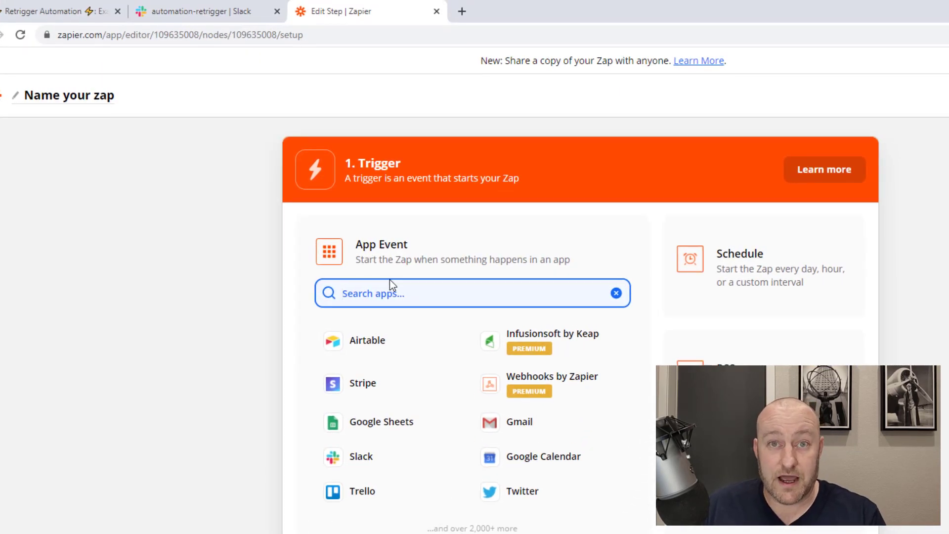
# Step: Set the Zap trigger to Slack's New Message Posted to Channel
pyautogui.write('sl')
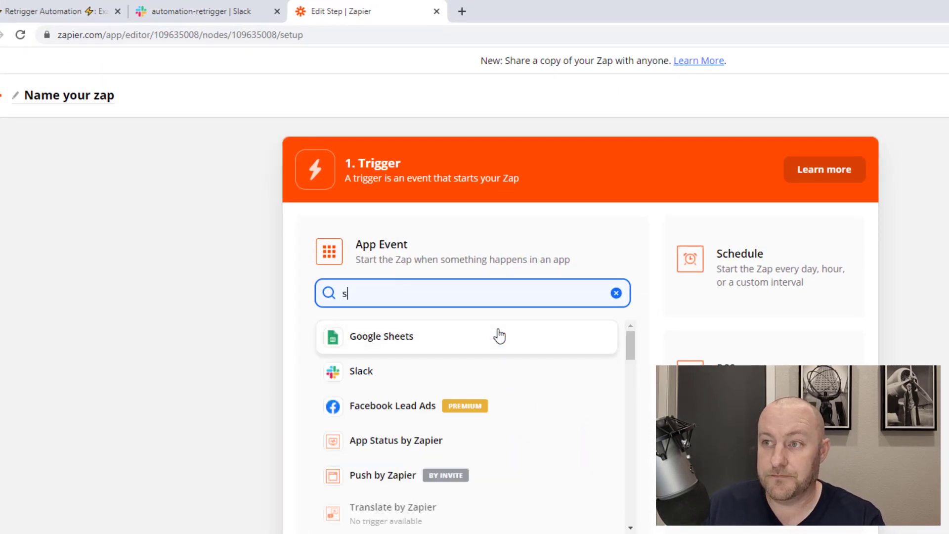
pyautogui.click(394, 346)
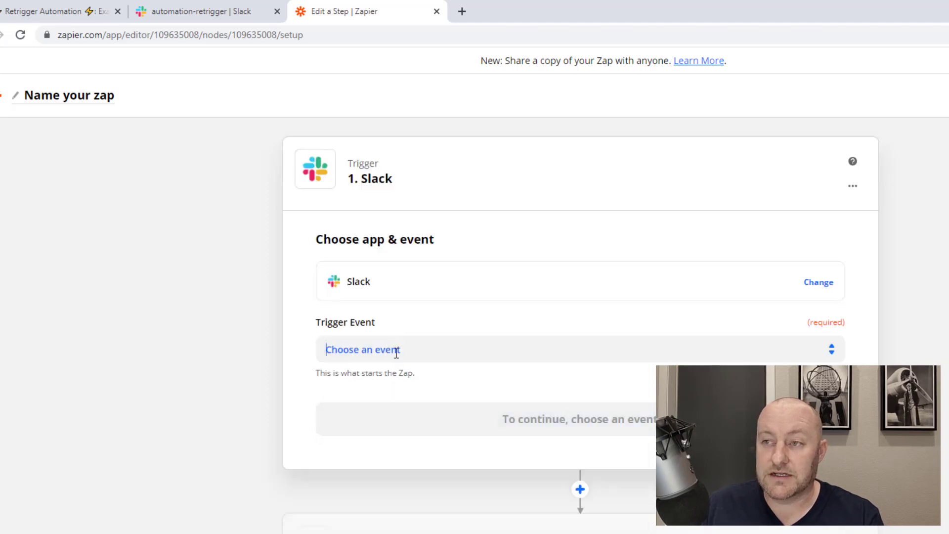
pyautogui.click(394, 351)
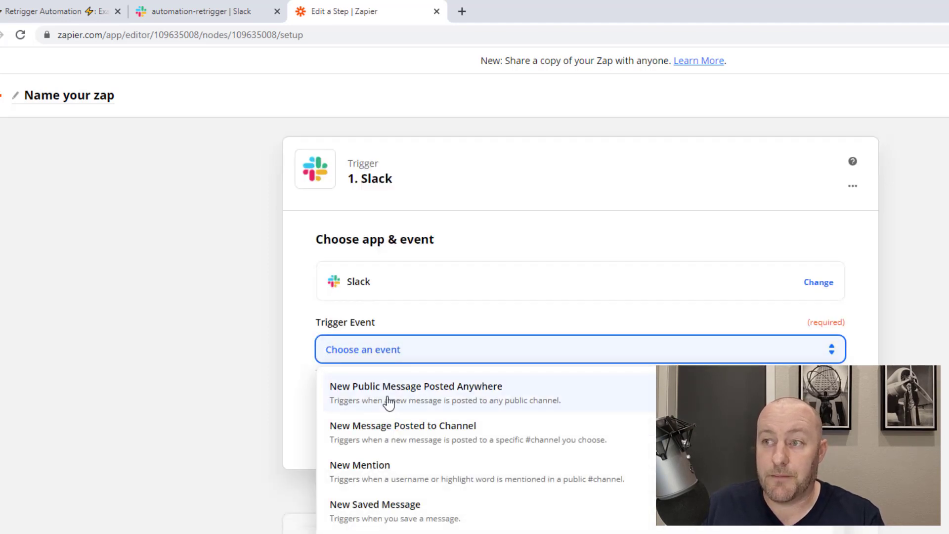
pyautogui.click(372, 432)
pyautogui.click(371, 424)
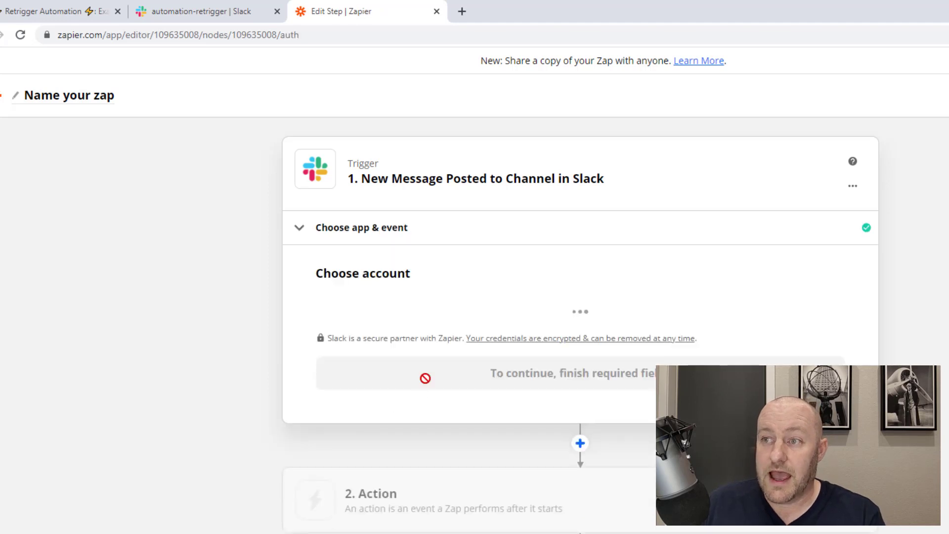
# Step: Connect the automation-retrigger Slack workspace as a new account for the trigger
pyautogui.click(408, 331)
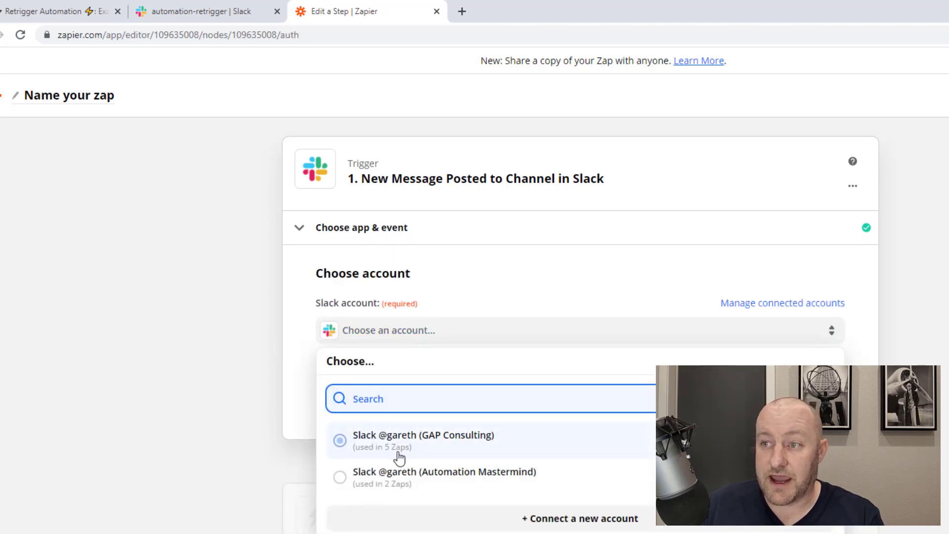
pyautogui.click(530, 518)
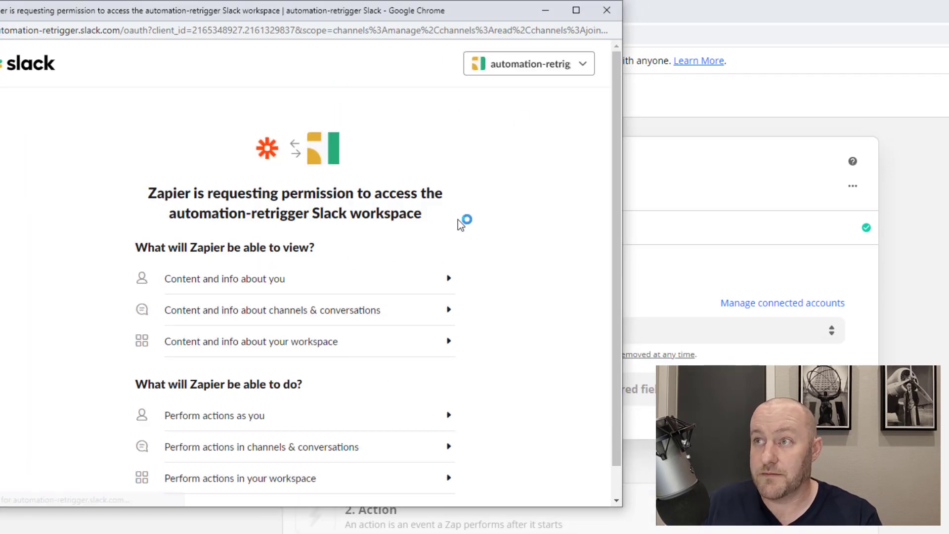
pyautogui.scroll(-1, 426, 278)
pyautogui.click(325, 495)
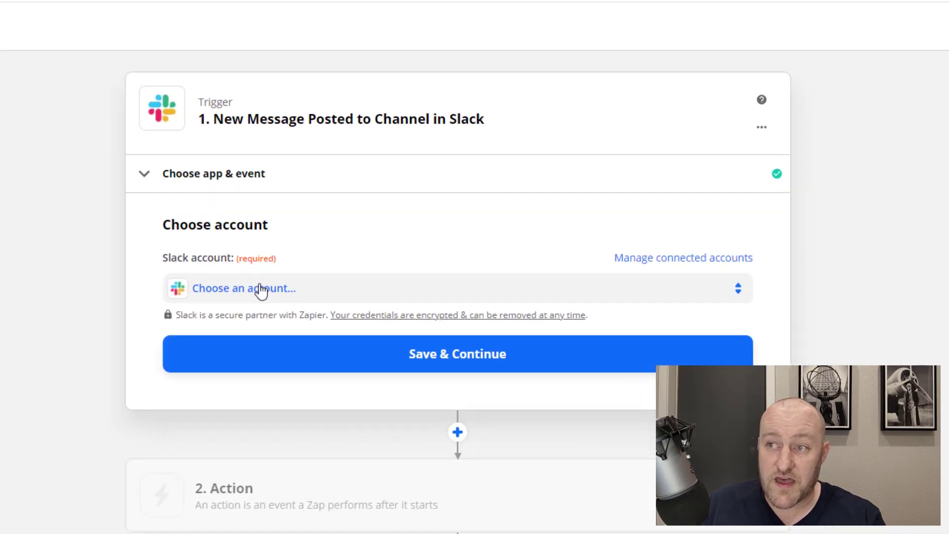
pyautogui.click(402, 330)
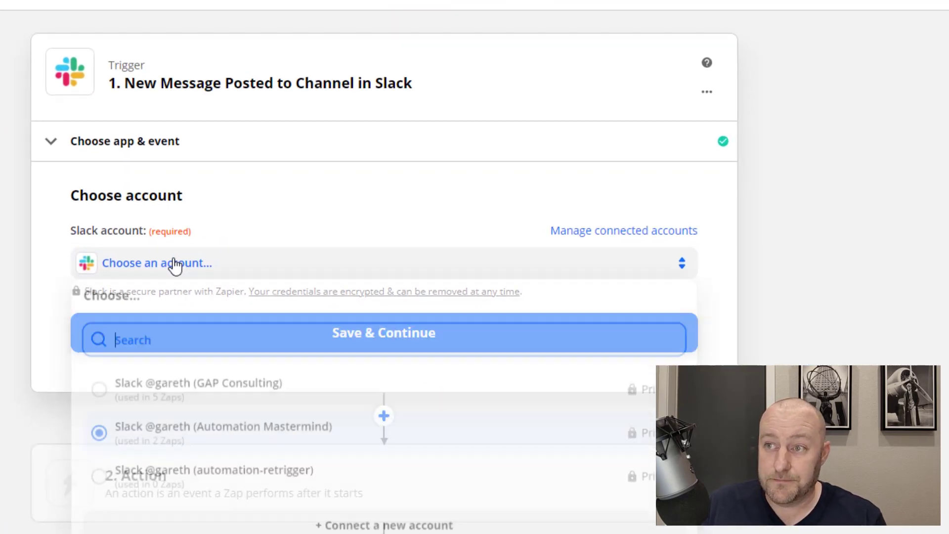
# Step: Use the automation-retrigger account and set the trigger channel to retrigger
pyautogui.click(170, 491)
pyautogui.click(347, 342)
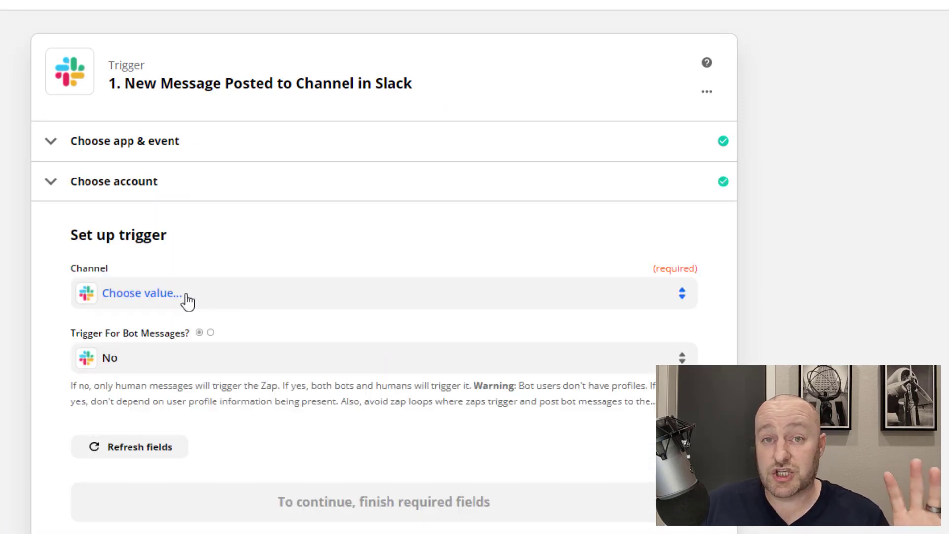
pyautogui.click(187, 298)
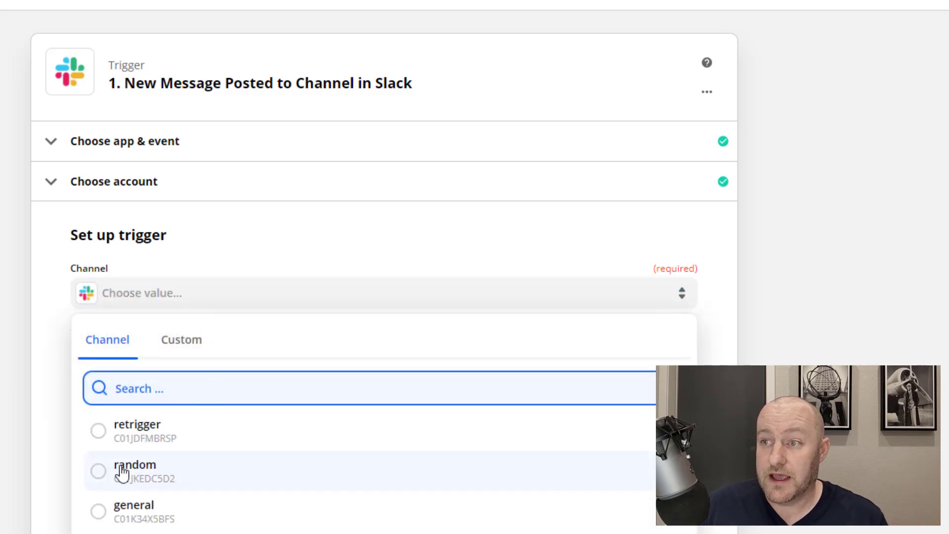
pyautogui.click(135, 435)
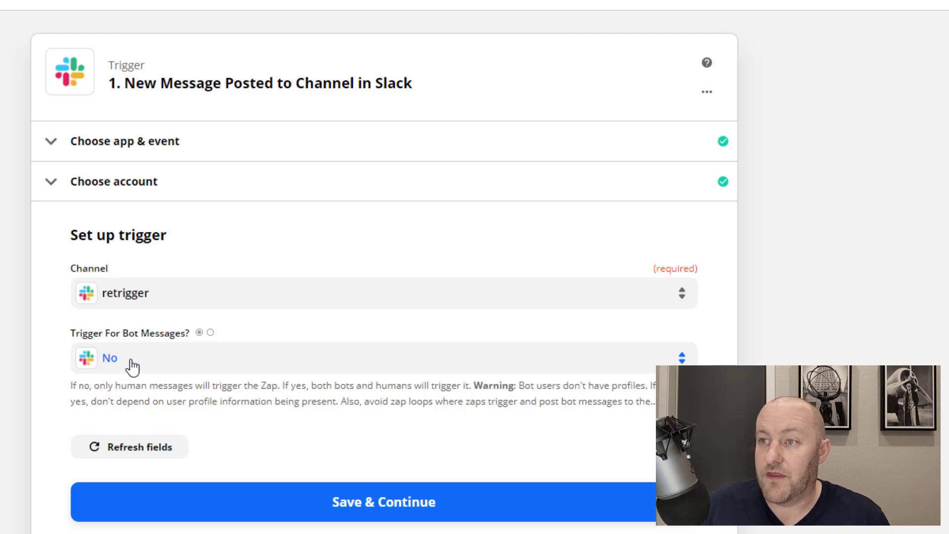
# Step: Set Trigger For Bot Messages to Yes, save, and run the trigger test
pyautogui.click(168, 358)
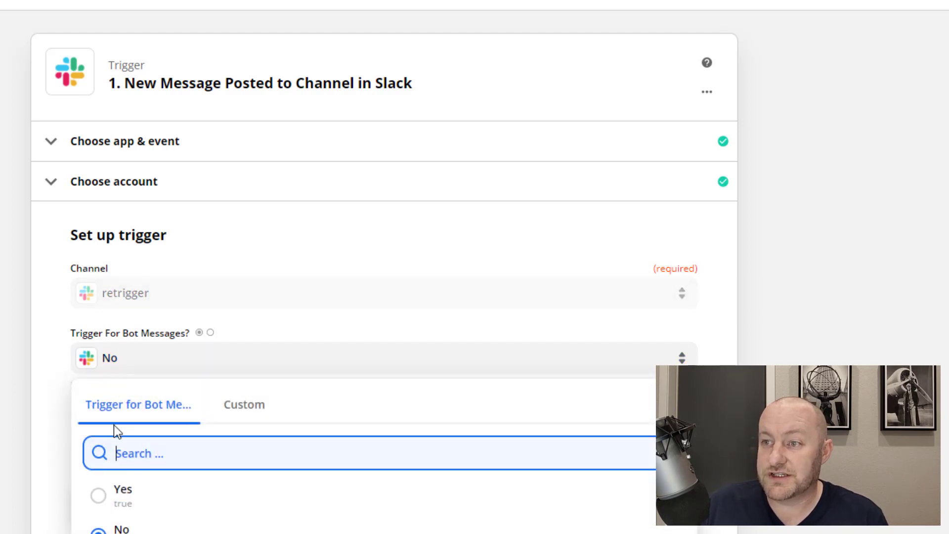
pyautogui.click(125, 491)
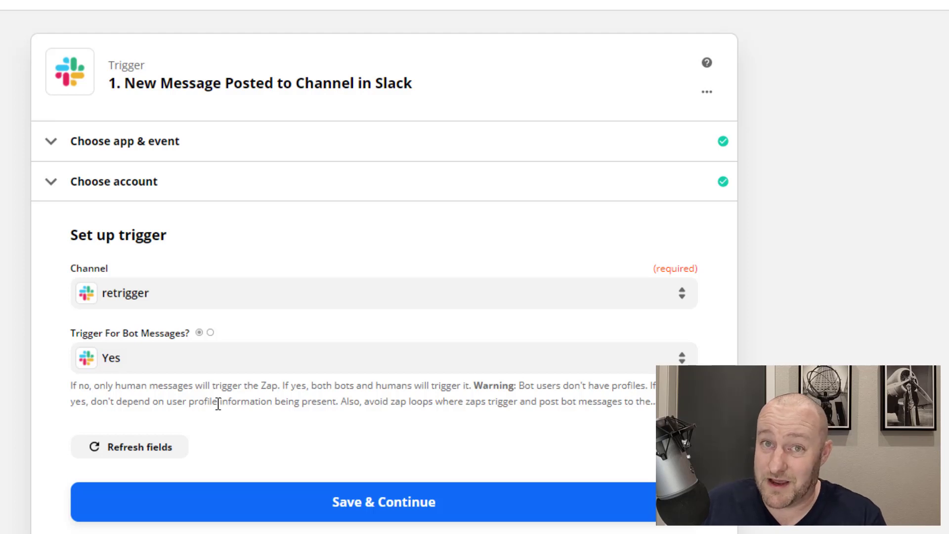
pyautogui.click(330, 517)
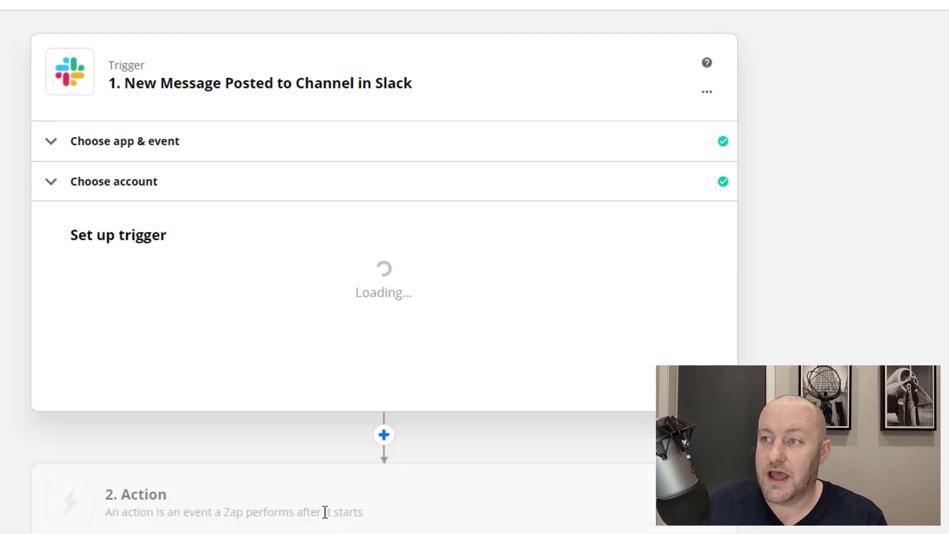
pyautogui.click(372, 511)
# Step: Locate record ID recz9kYCGg564Hblk in the test's raw_text and complete the Slack trigger step
pyautogui.scroll(-3, 372, 494)
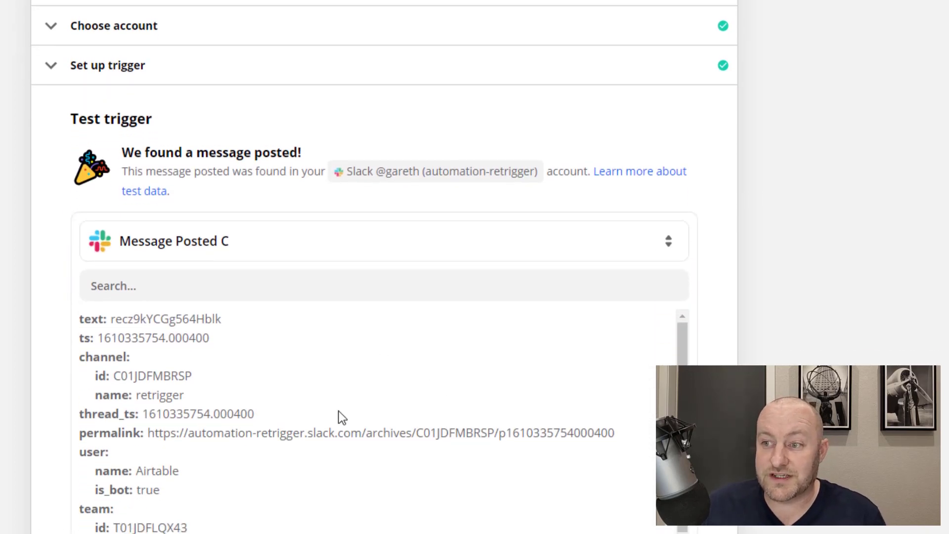
pyautogui.scroll(-4, 340, 415)
pyautogui.scroll(-3, 284, 431)
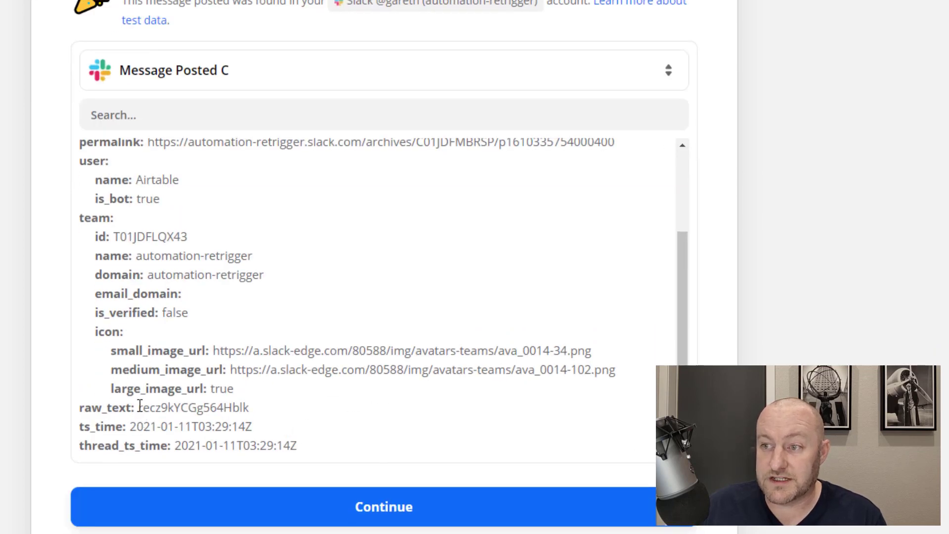
pyautogui.moveTo(138, 410); pyautogui.dragTo(250, 413)
pyautogui.doubleClick(195, 409)
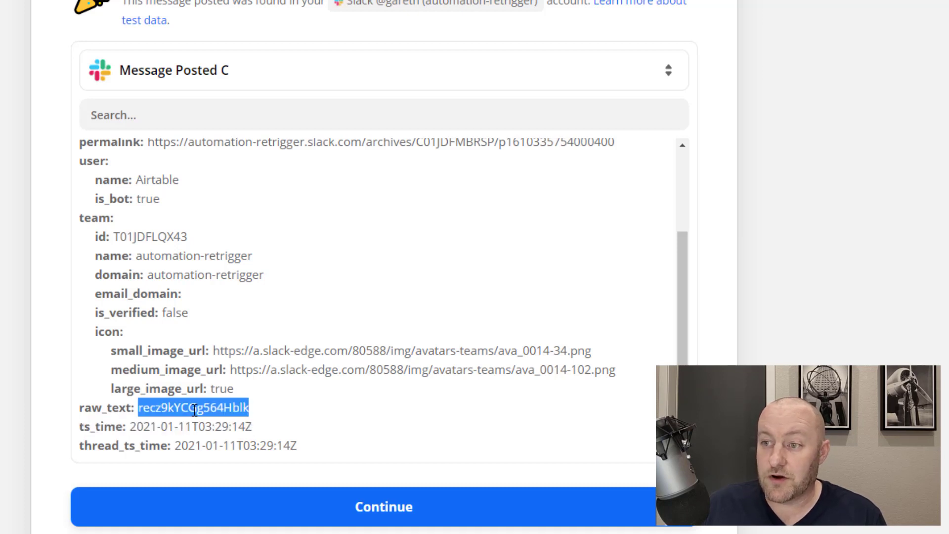
pyautogui.click(314, 490)
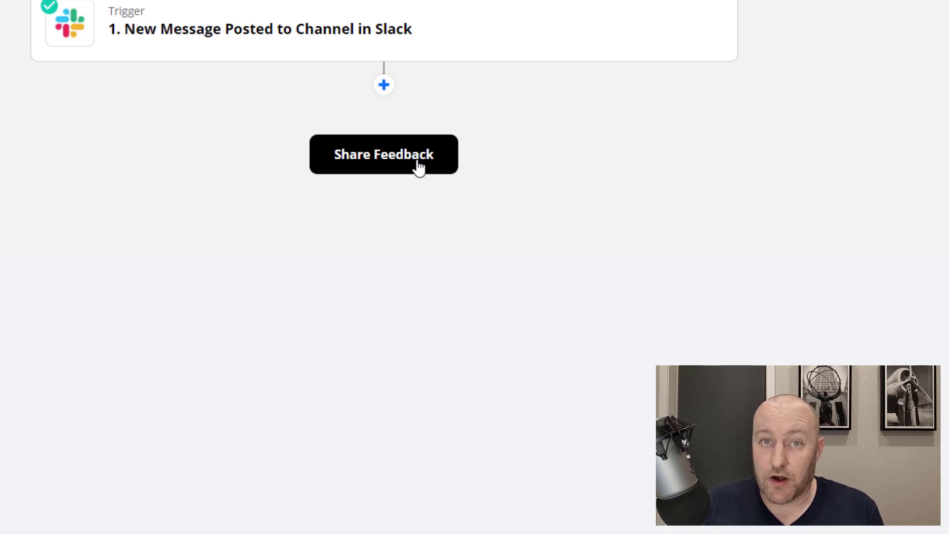
# Step: Add an Airtable Find Record action step after the Slack trigger
pyautogui.click(384, 88)
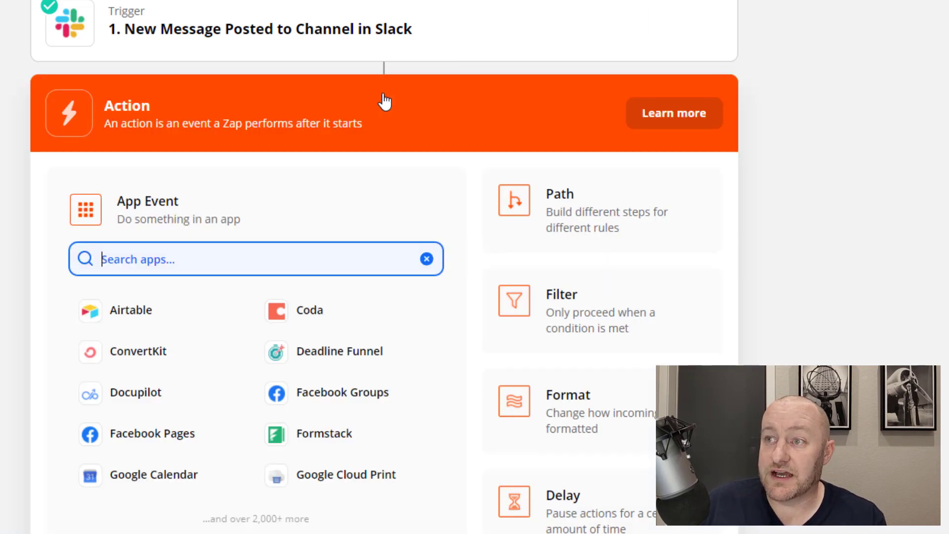
pyautogui.click(110, 322)
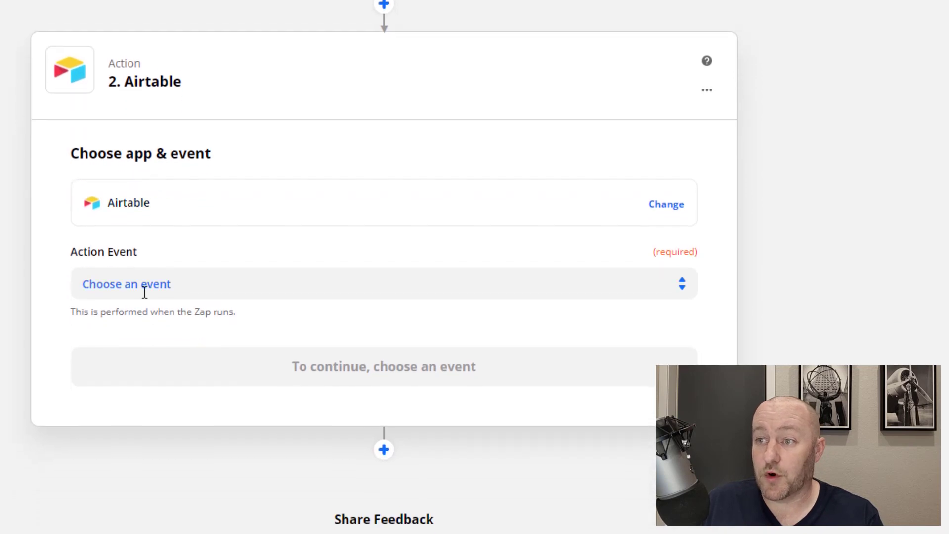
pyautogui.click(144, 287)
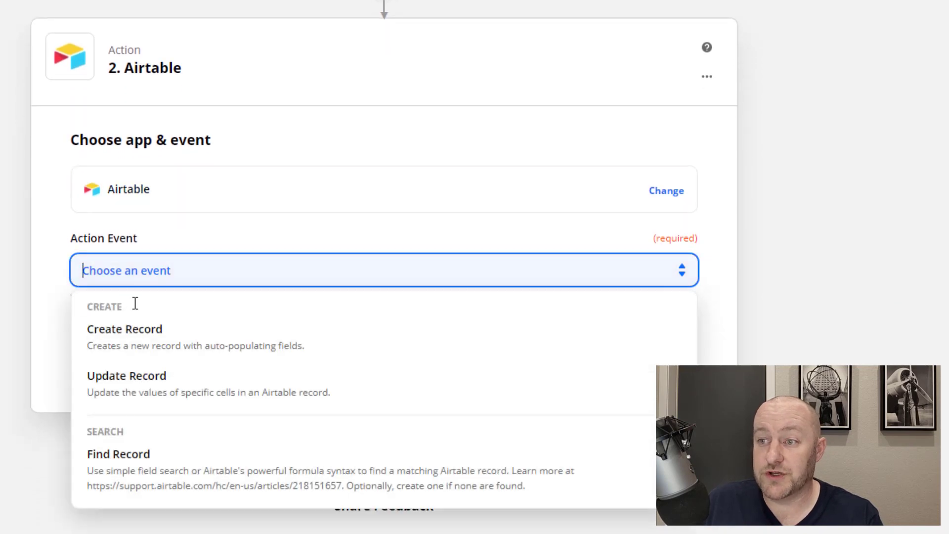
pyautogui.click(126, 464)
pyautogui.click(216, 367)
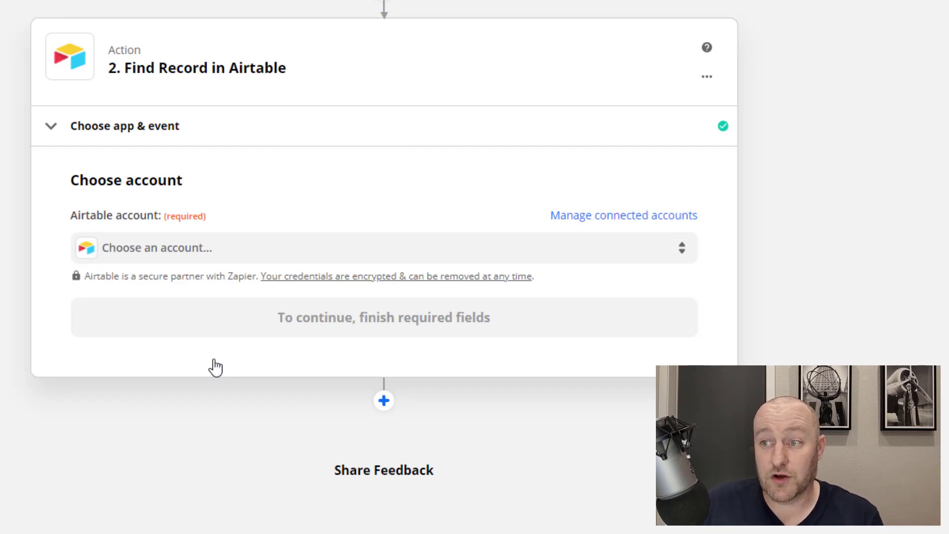
# Step: Use the GAP Airtable account for the Find Record step
pyautogui.click(175, 262)
pyautogui.click(136, 385)
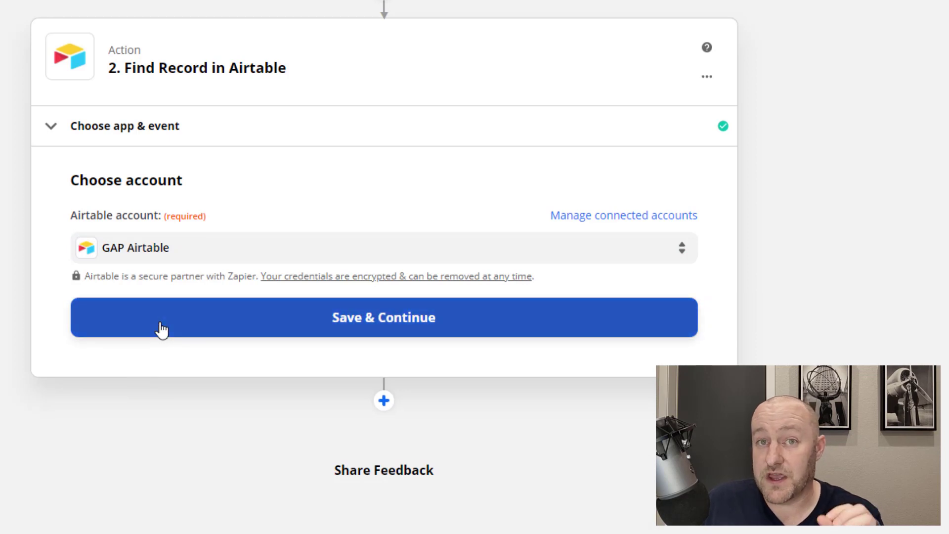
pyautogui.click(161, 327)
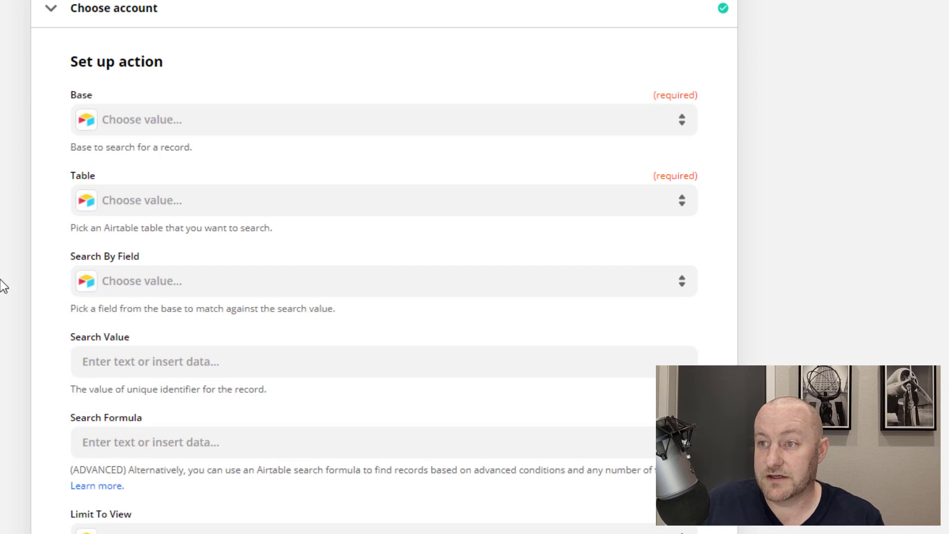
# Step: Search the Retrigger Automation base's Example table by the Rec ID field
pyautogui.click(135, 127)
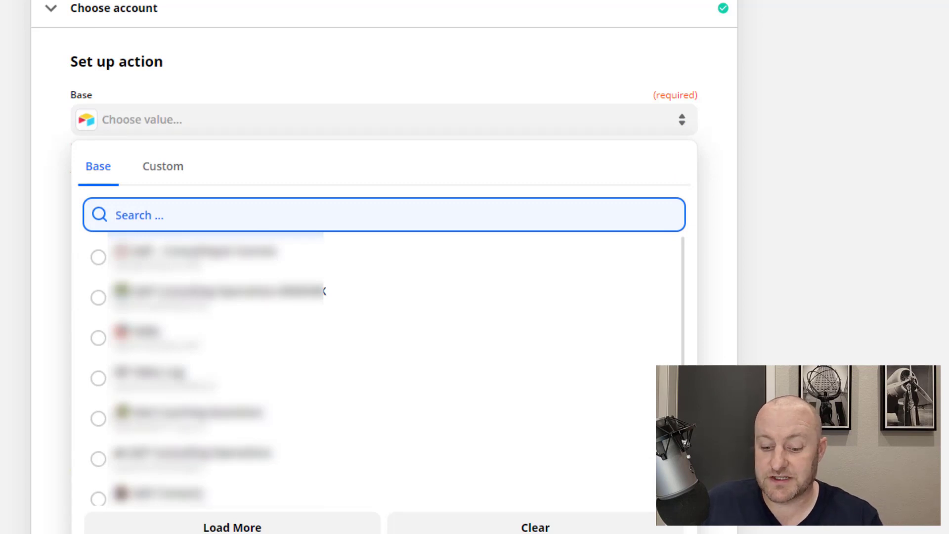
pyautogui.write('⚡ Retrigger Automation ⚡')
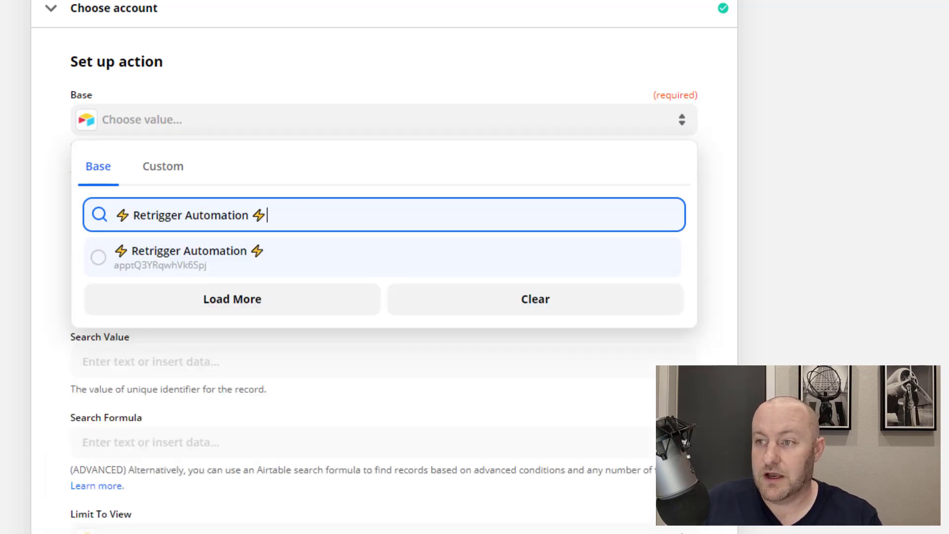
pyautogui.click(171, 262)
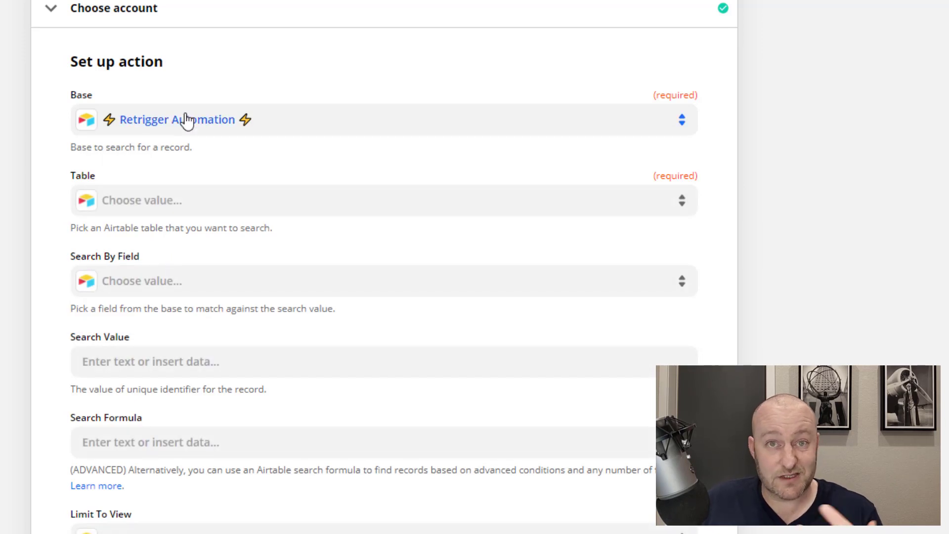
pyautogui.click(179, 203)
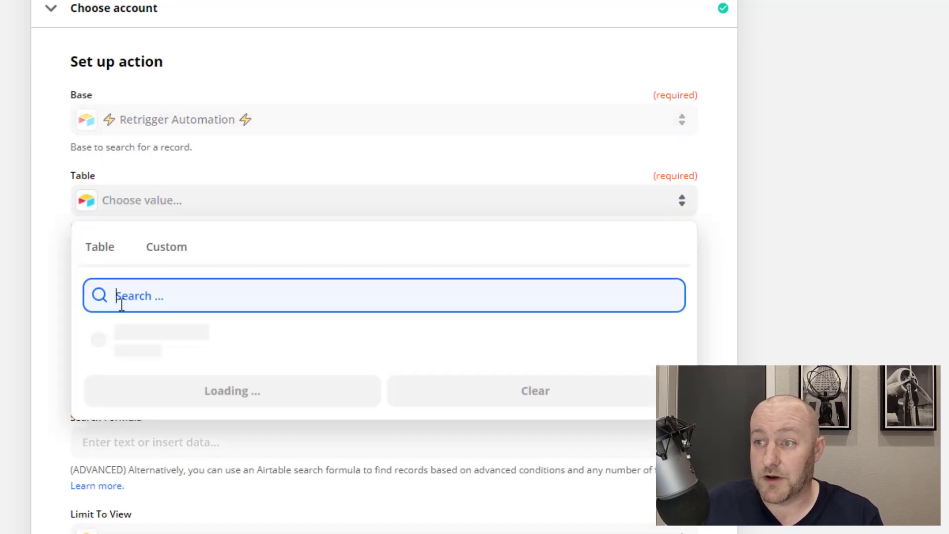
pyautogui.click(148, 346)
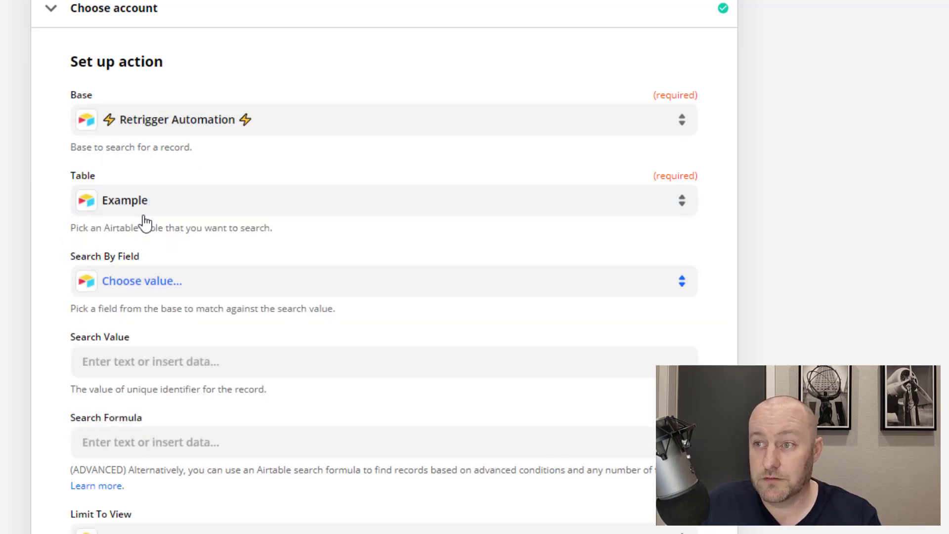
pyautogui.click(139, 287)
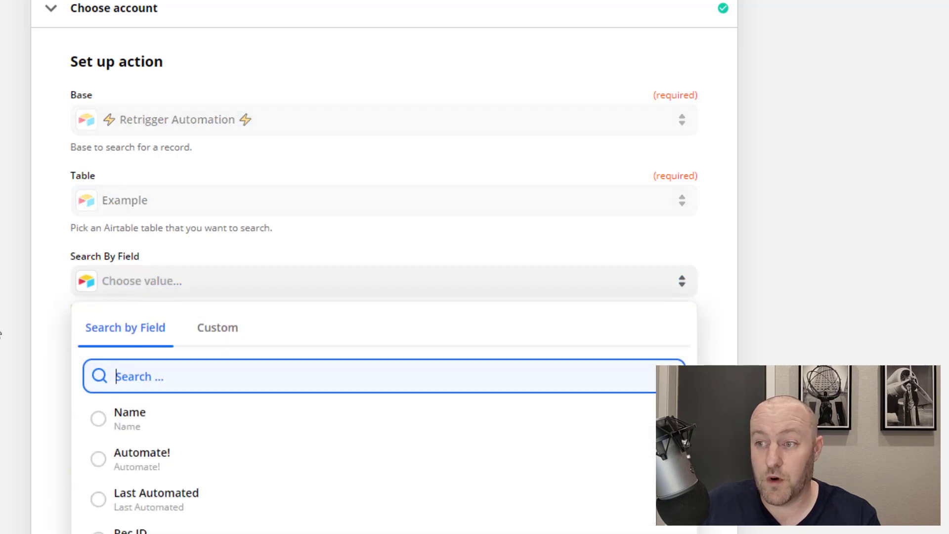
pyautogui.scroll(-3, 112, 335)
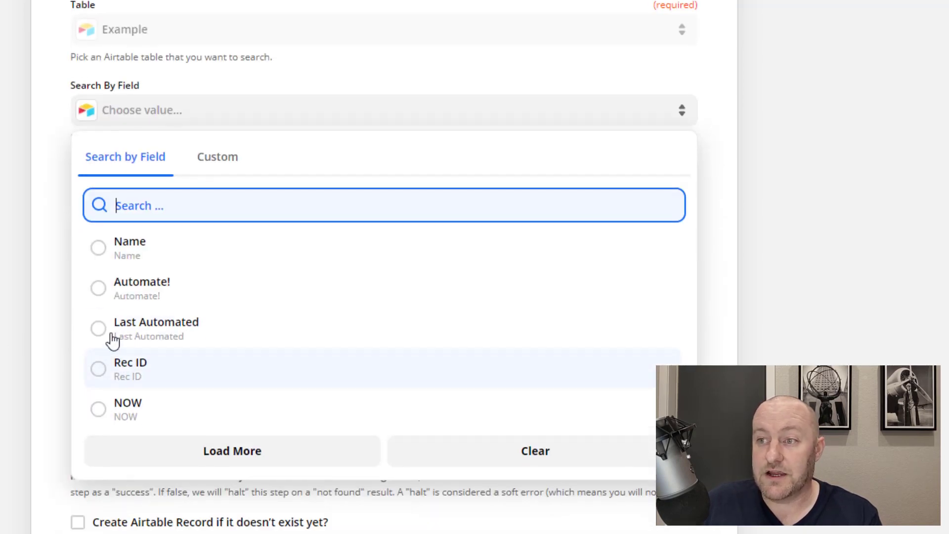
pyautogui.click(129, 373)
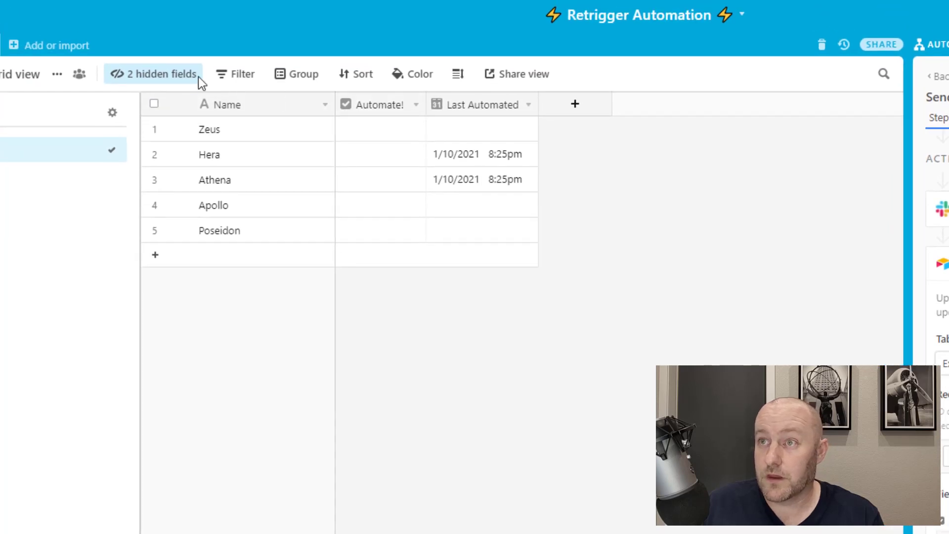
pyautogui.click(198, 76)
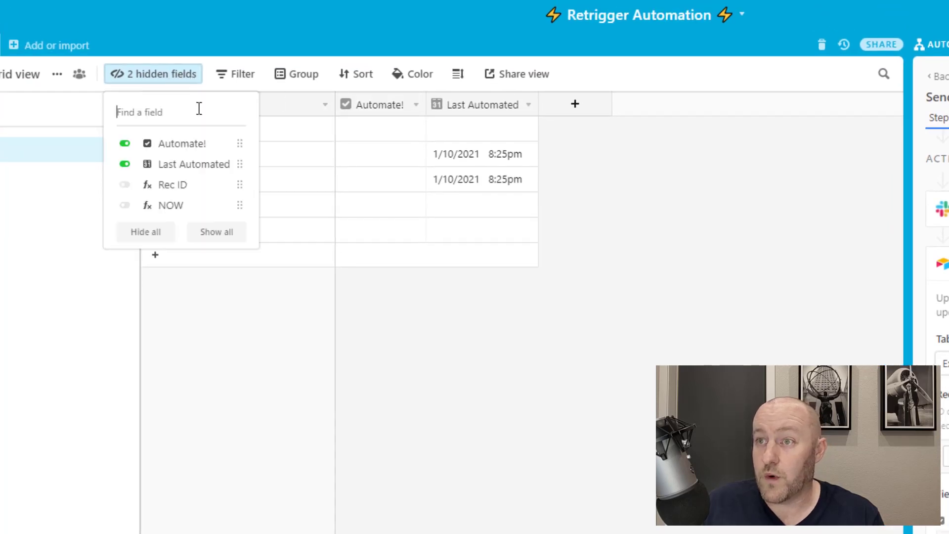
pyautogui.click(155, 185)
pyautogui.press('Escape')
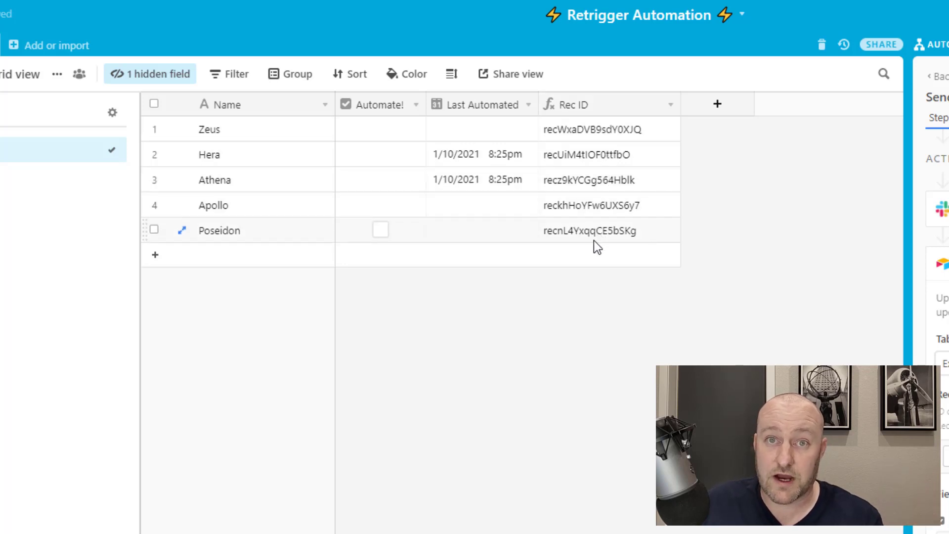
pyautogui.rightClick(601, 108)
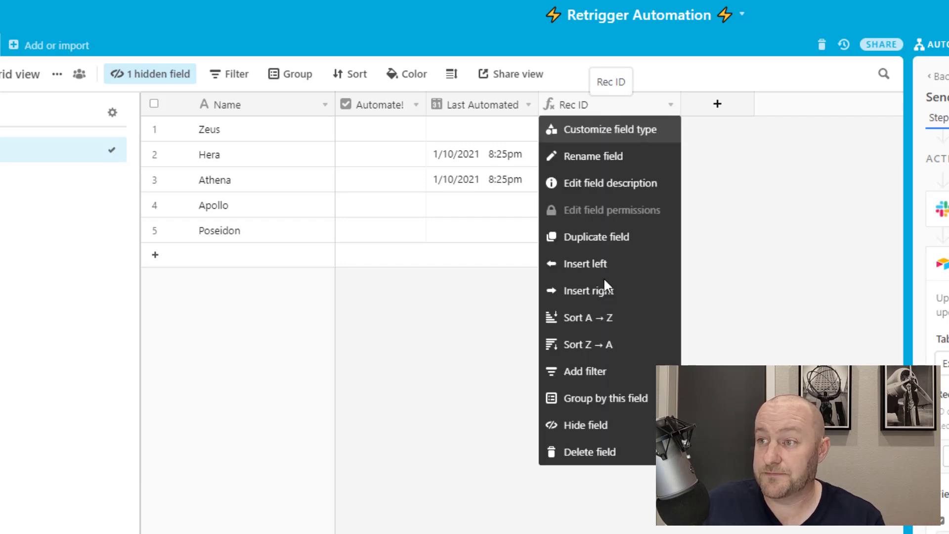
pyautogui.click(573, 423)
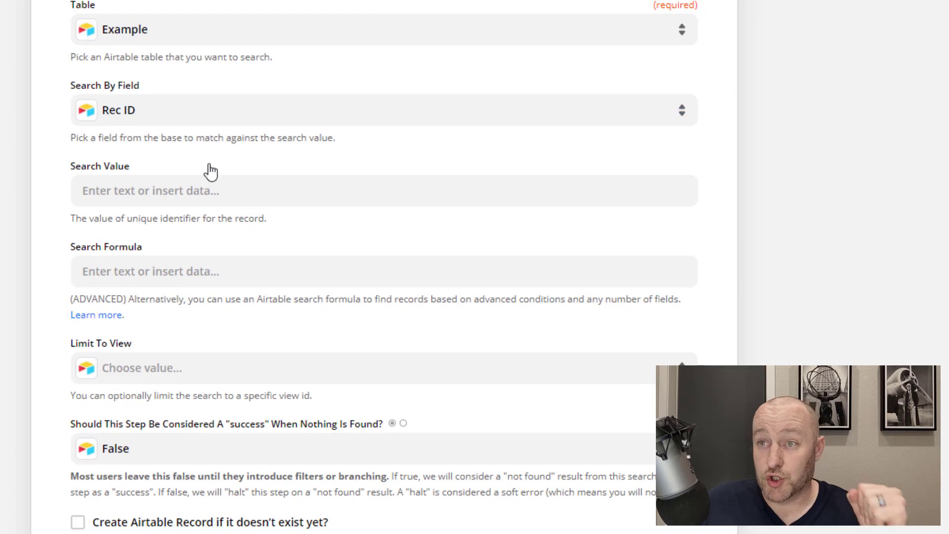
# Step: Fill Search Value with the Slack message's '1. Text' data pill
pyautogui.click(153, 192)
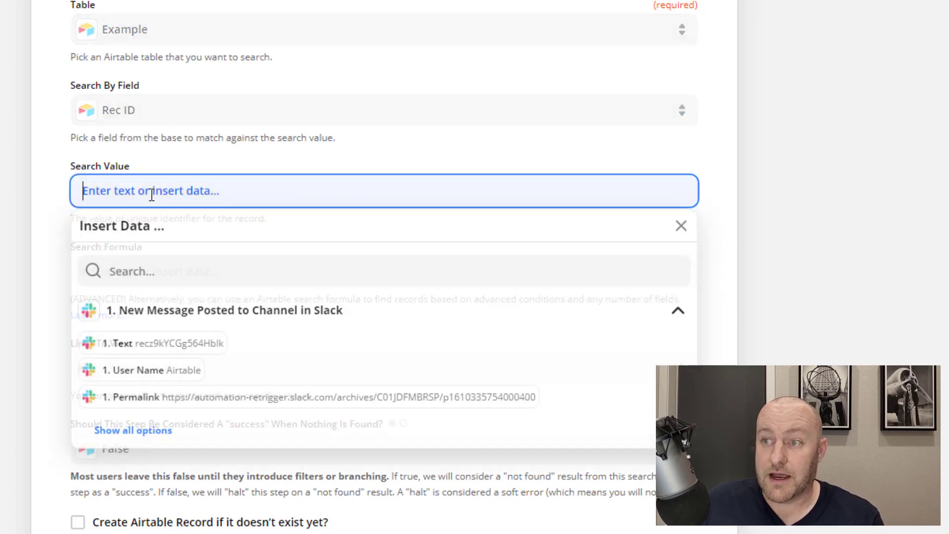
pyautogui.click(179, 347)
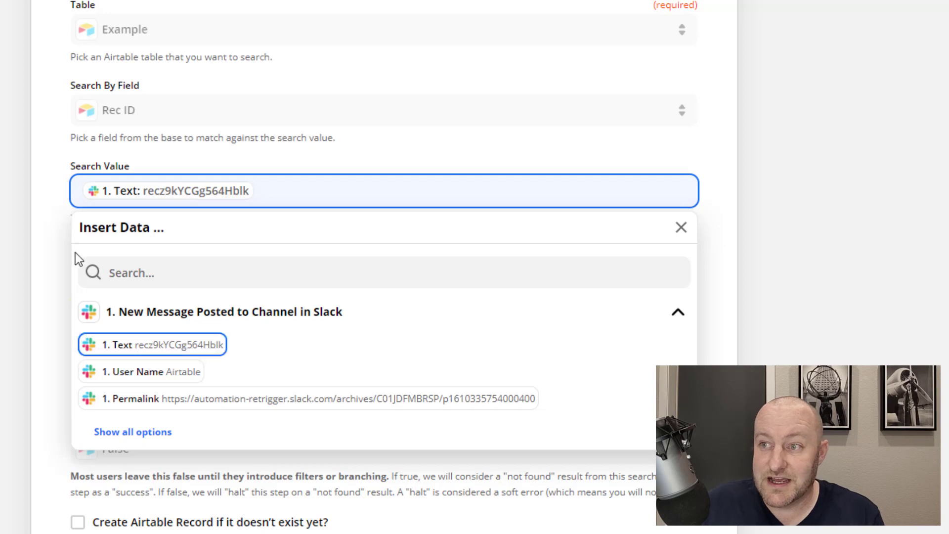
pyautogui.click(58, 204)
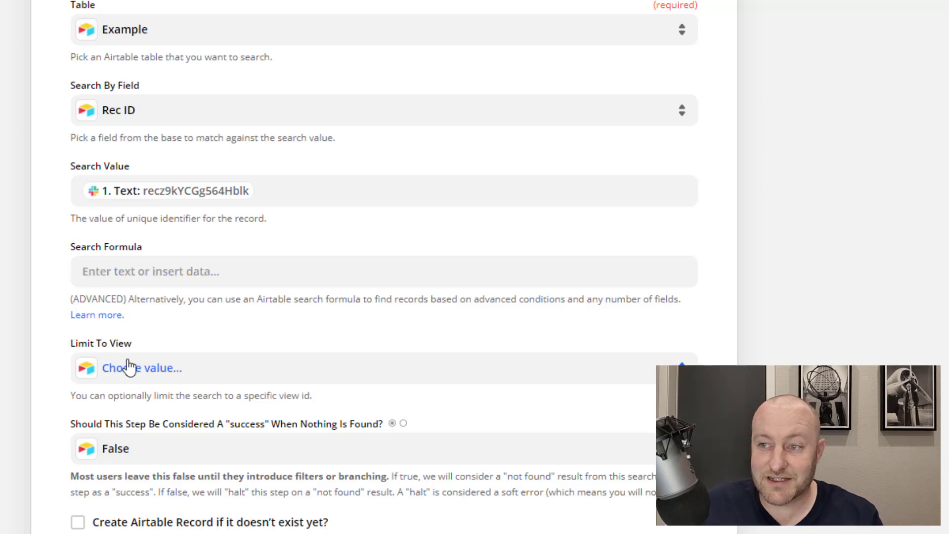
pyautogui.scroll(-3, 104, 351)
pyautogui.scroll(-3, 104, 352)
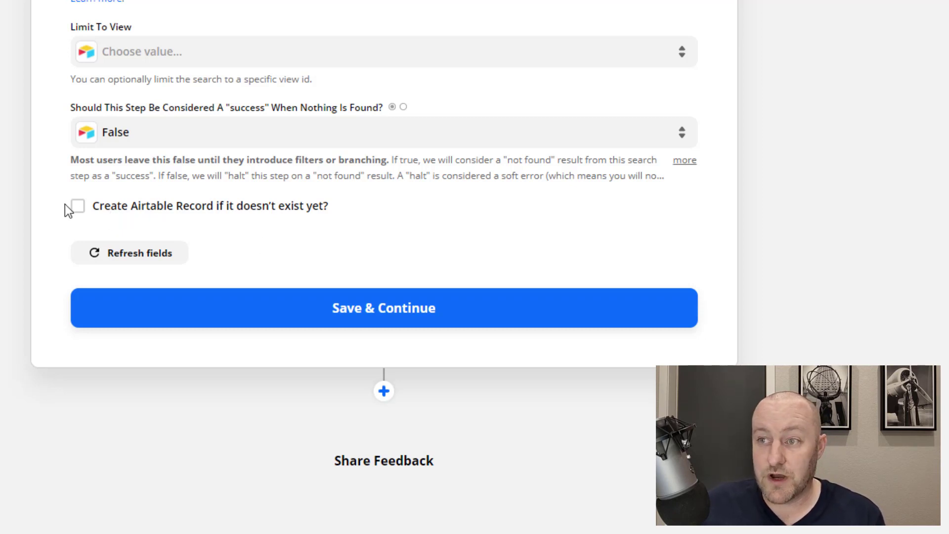
# Step: Test the Find Record search, confirm it returns Athena's record, and begin adding a step
pyautogui.click(387, 308)
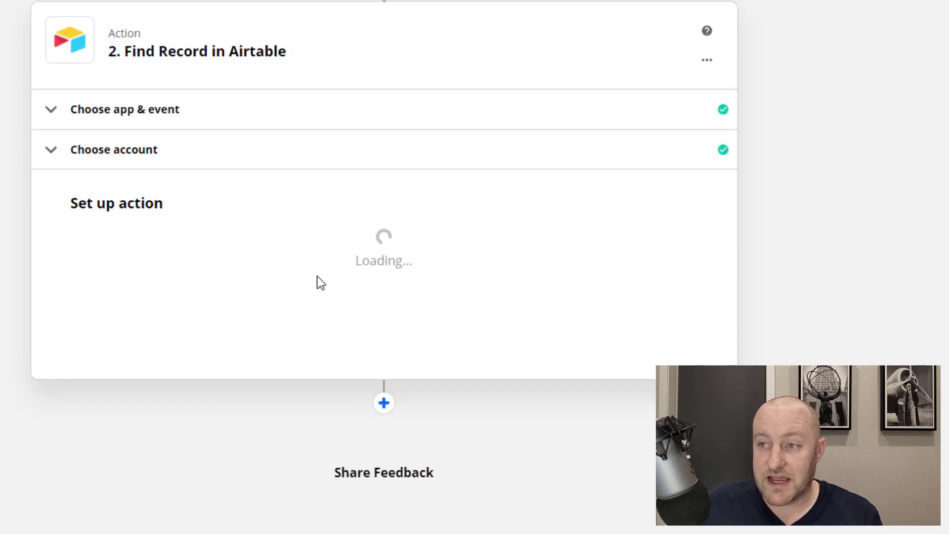
pyautogui.scroll(-5, 32, 428)
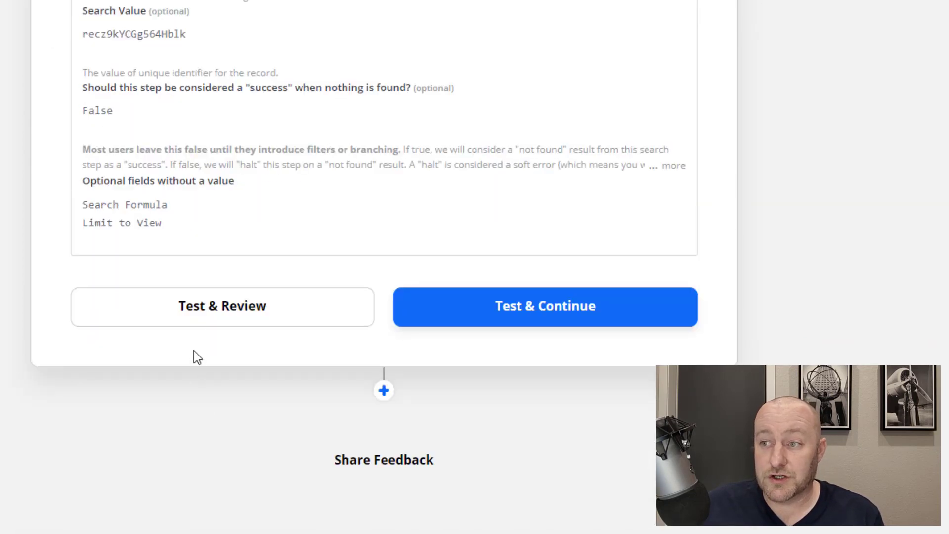
pyautogui.click(194, 309)
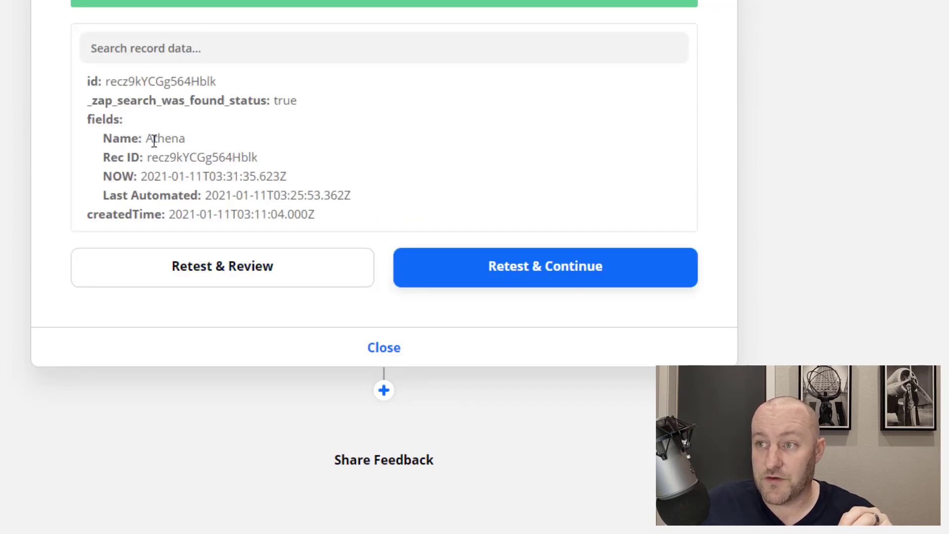
pyautogui.doubleClick(172, 138)
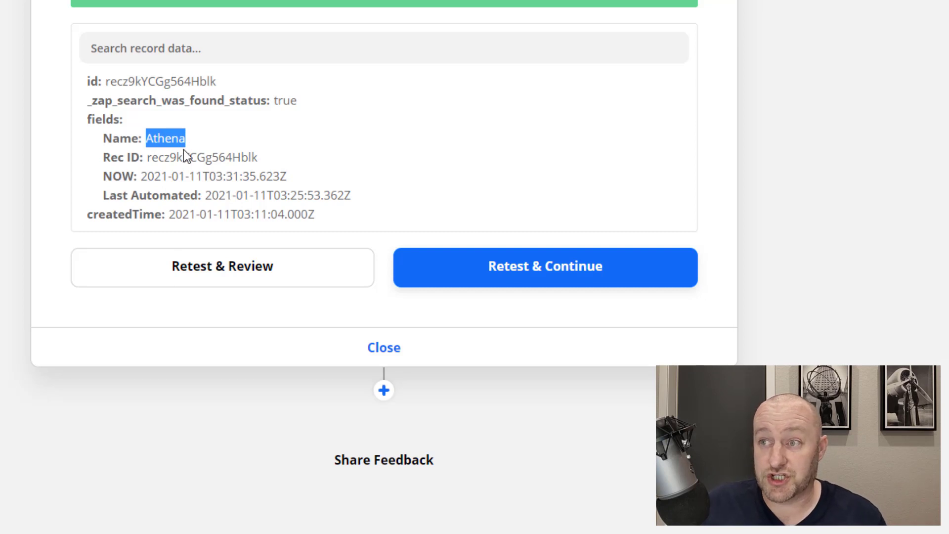
pyautogui.click(166, 146)
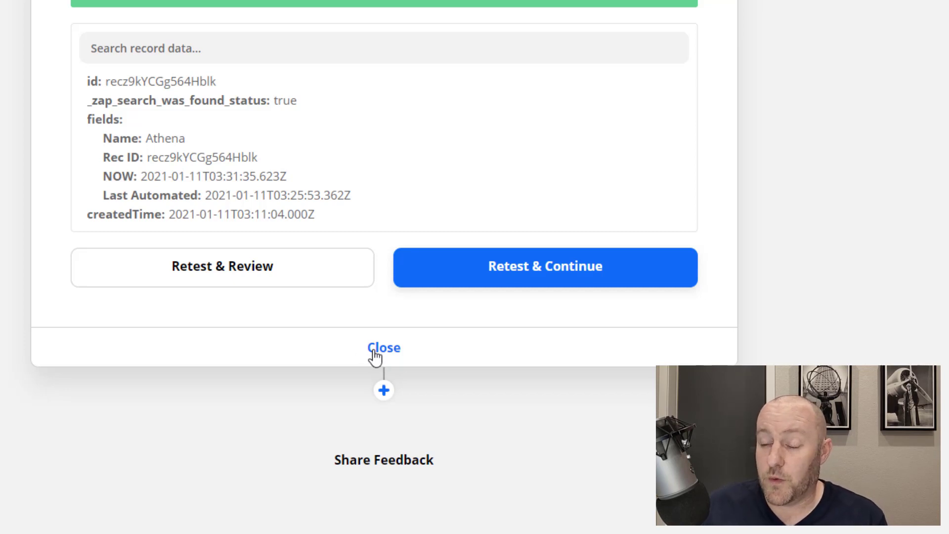
pyautogui.click(384, 391)
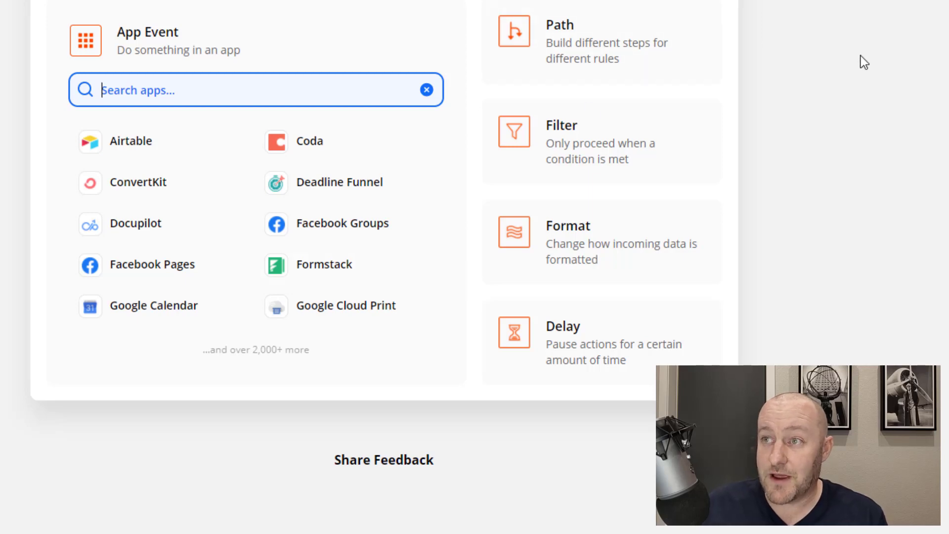
# Step: Cancel the extra action step and collapse the Find Record in Airtable step
pyautogui.scroll(4, 862, 62)
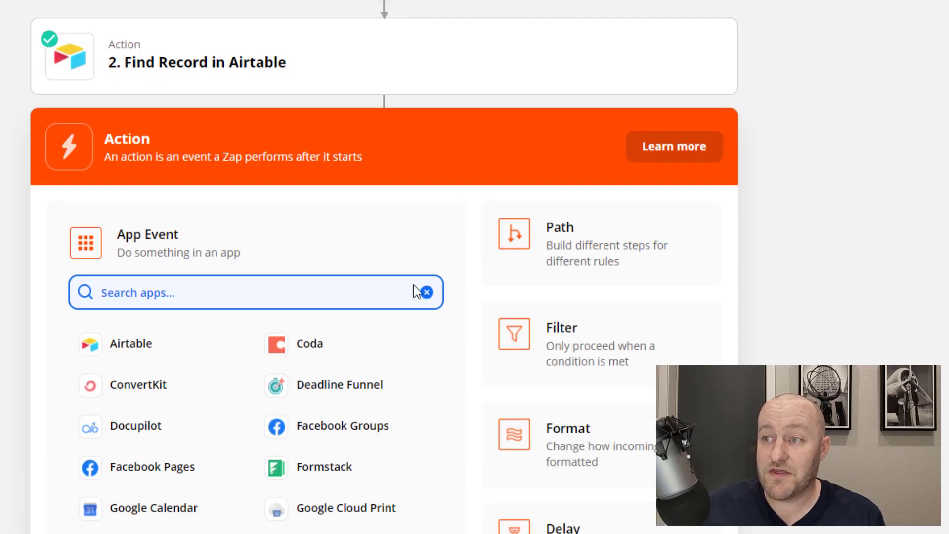
pyautogui.click(864, 180)
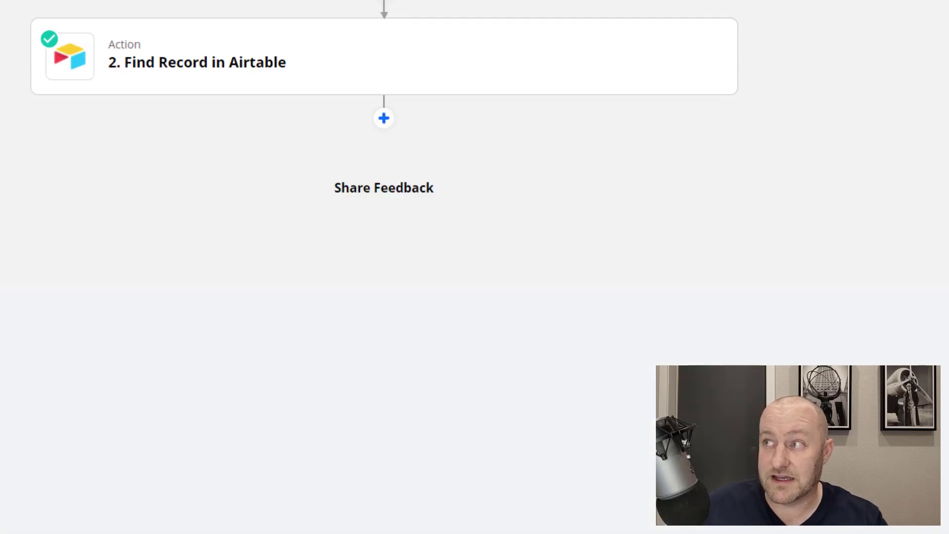
pyautogui.click(301, 93)
pyautogui.click(384, 293)
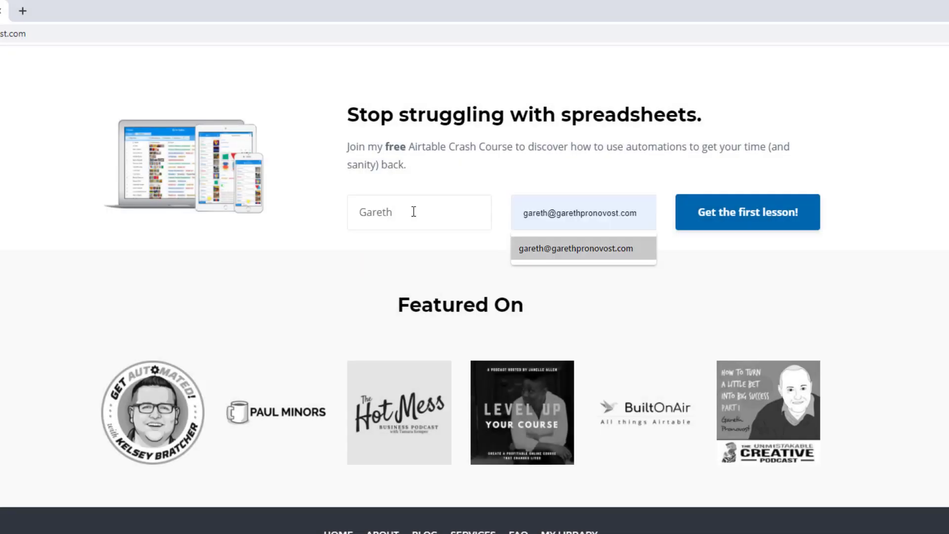
# Step: Autofill the sign-up e-mail, then view the GAP Consulting services page's three support options
pyautogui.press('Return')
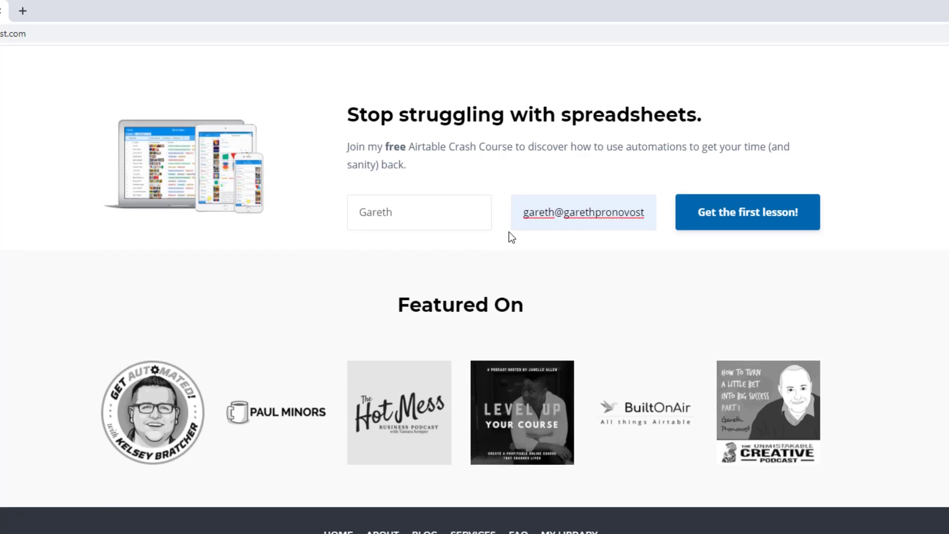
pyautogui.click(750, 229)
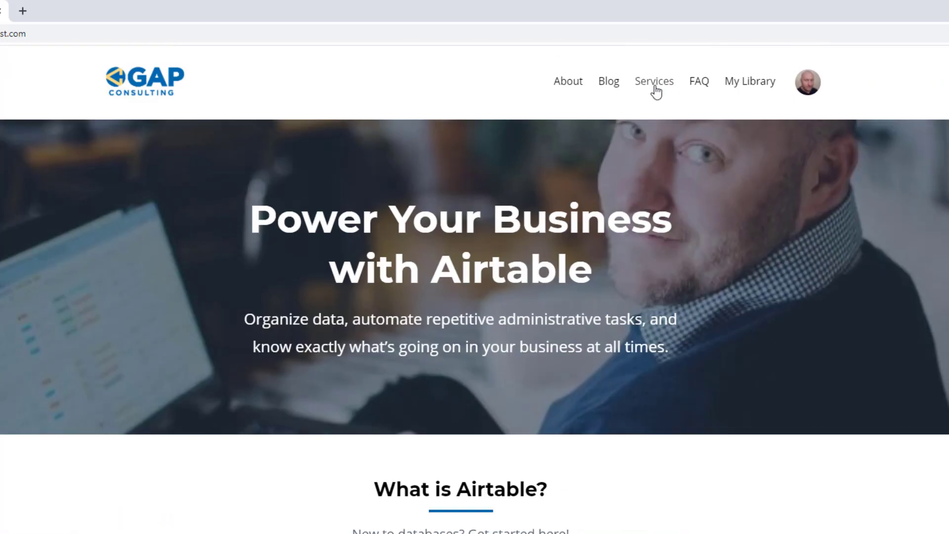
pyautogui.click(655, 81)
pyautogui.scroll(-8, 424, 215)
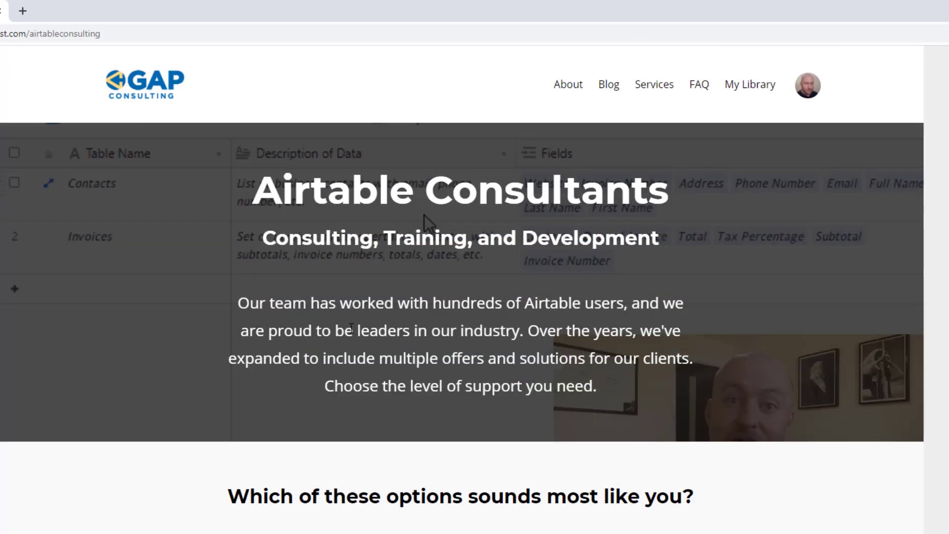
pyautogui.scroll(-2, 351, 333)
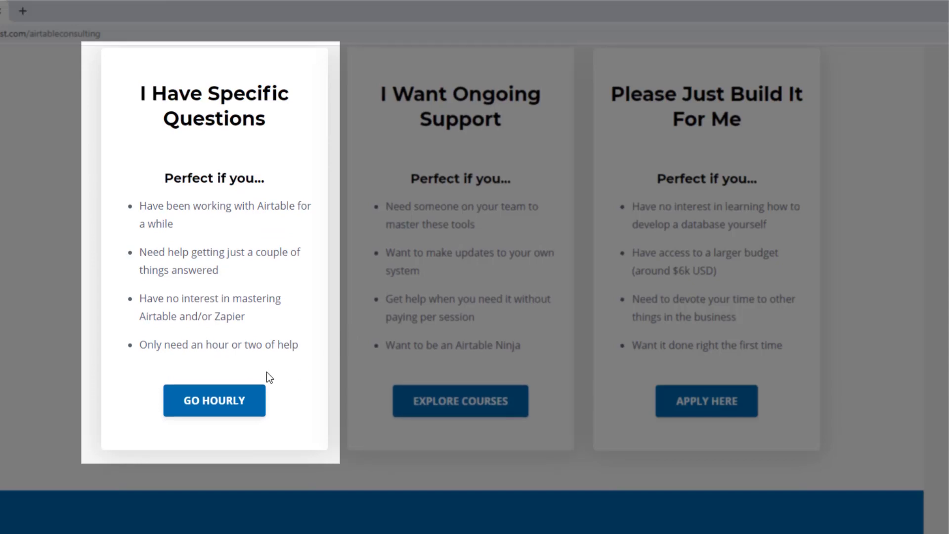